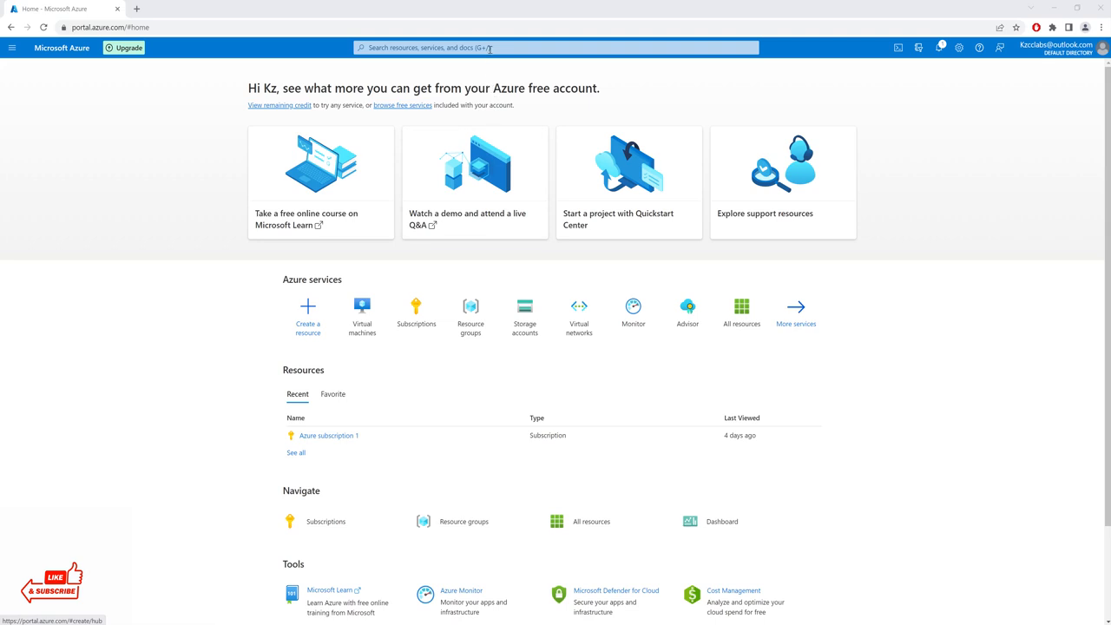
# - Open the Virtual machines service from the portal's home page
pyautogui.click(490, 49)
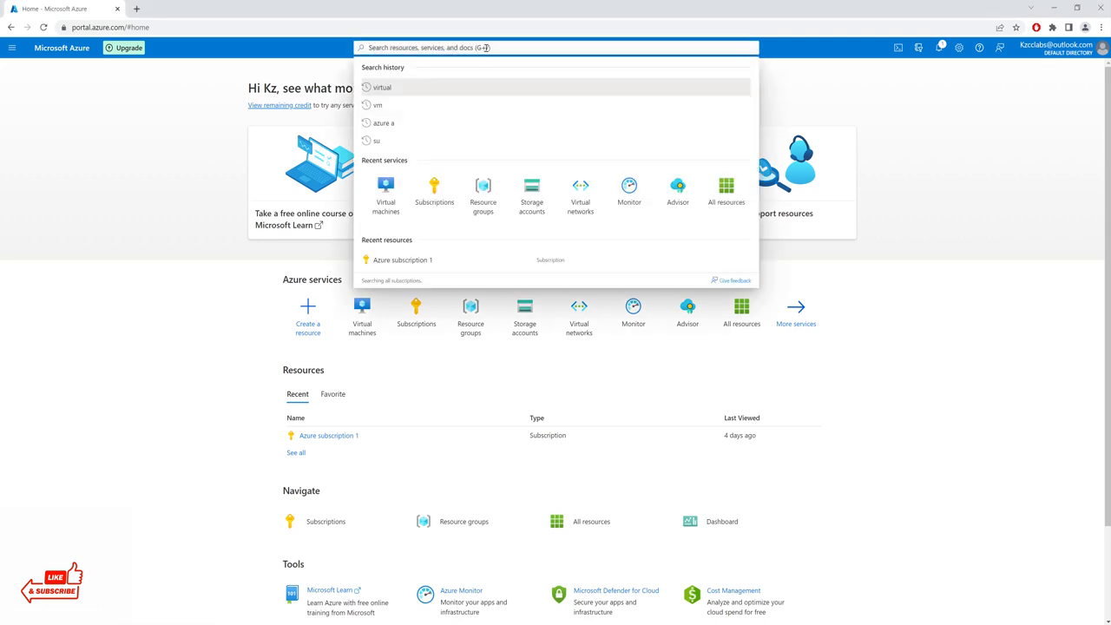
pyautogui.write('virtu')
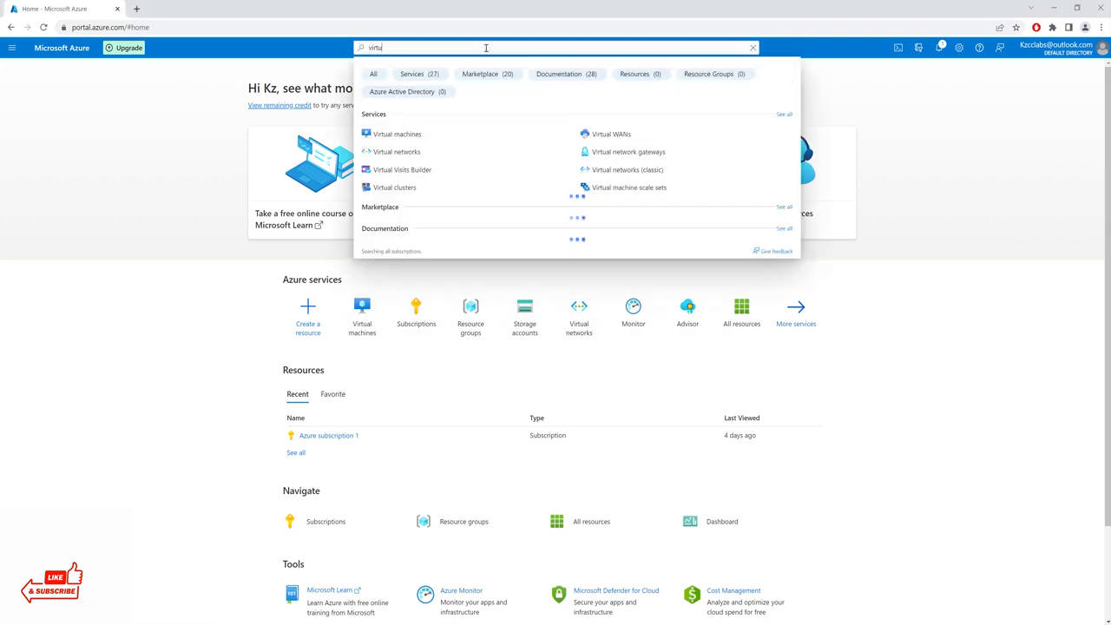
pyautogui.click(12, 50)
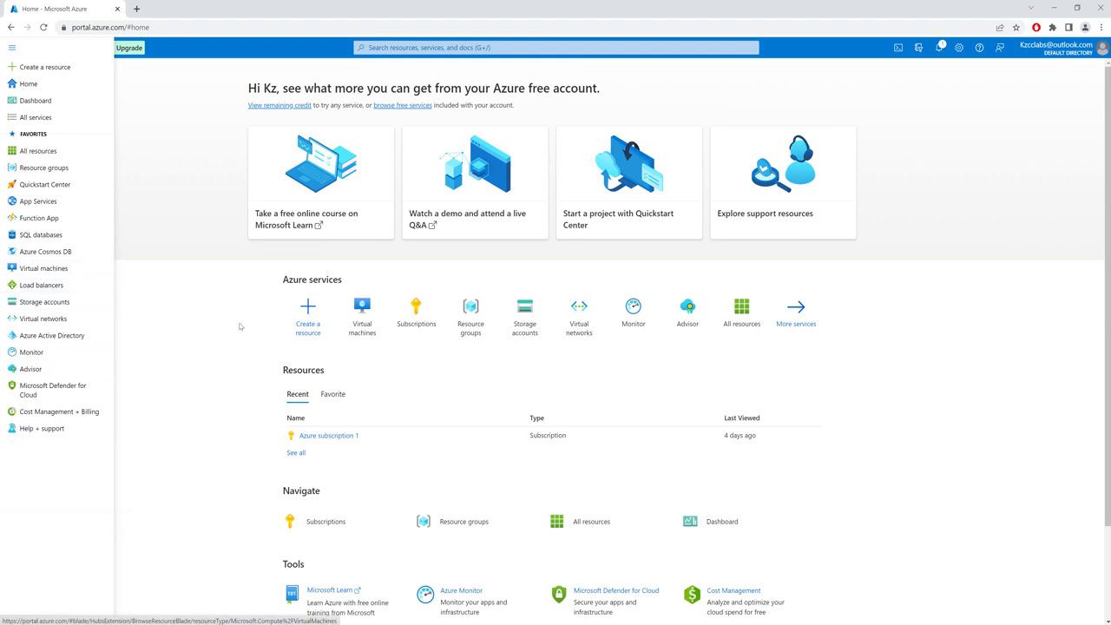
pyautogui.click(359, 324)
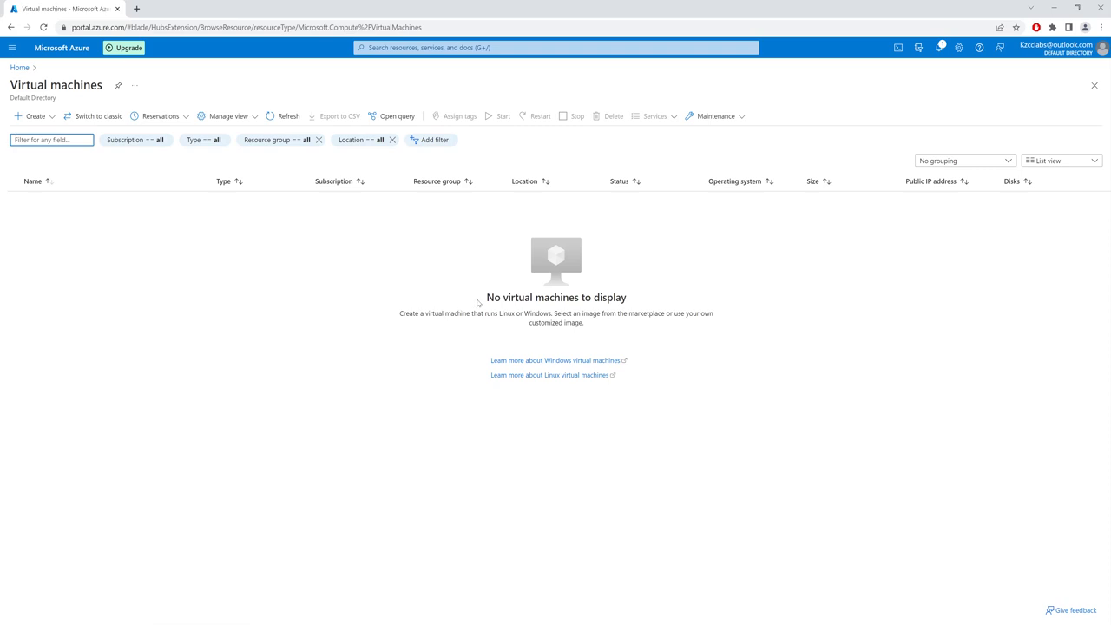
# - Start creating a new Azure virtual machine from the empty virtual machine list
pyautogui.moveTo(488, 298); pyautogui.dragTo(631, 306)
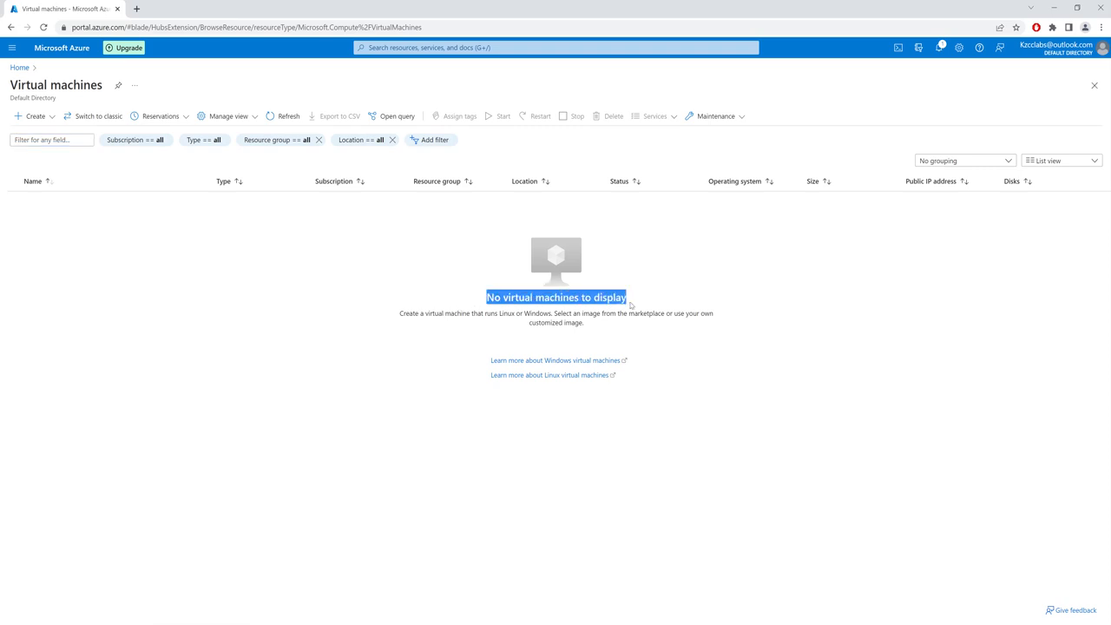
pyautogui.click(482, 308)
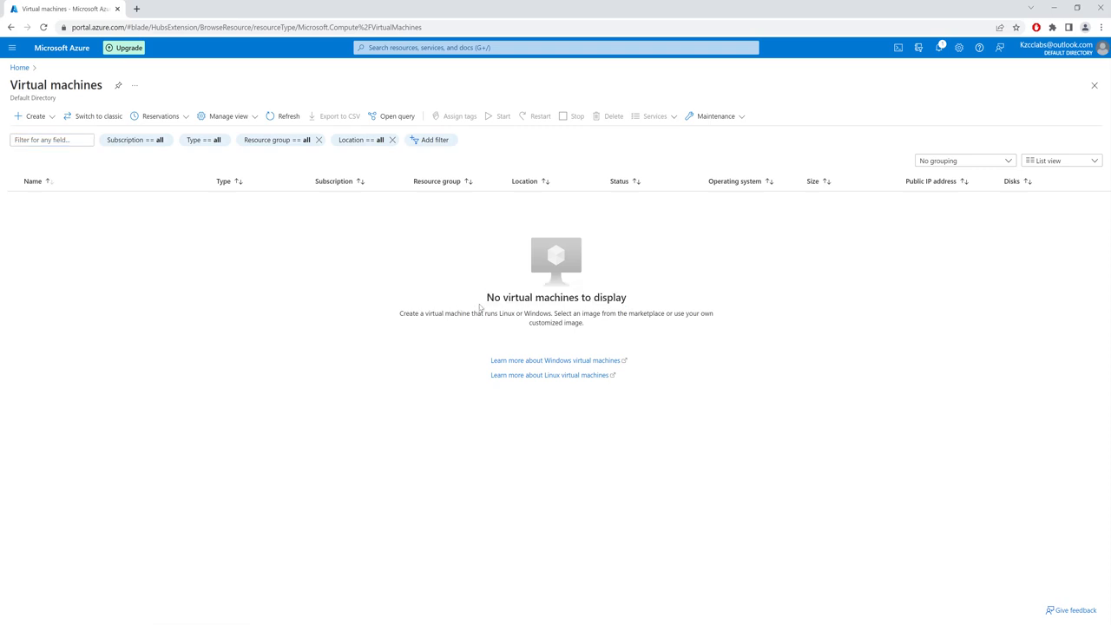
pyautogui.click(52, 118)
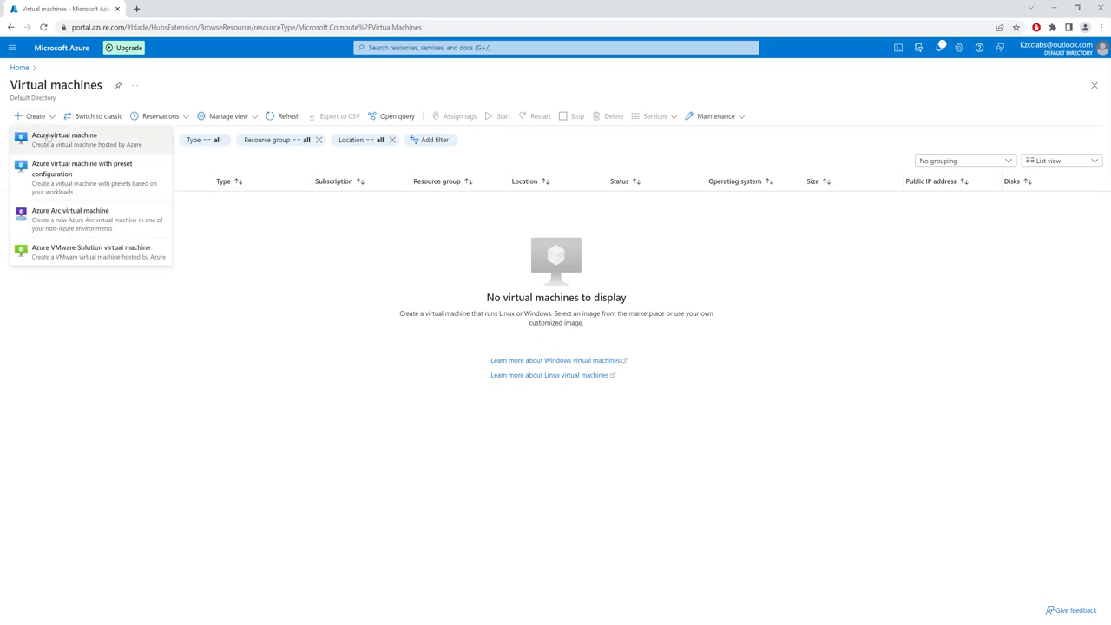
pyautogui.click(93, 141)
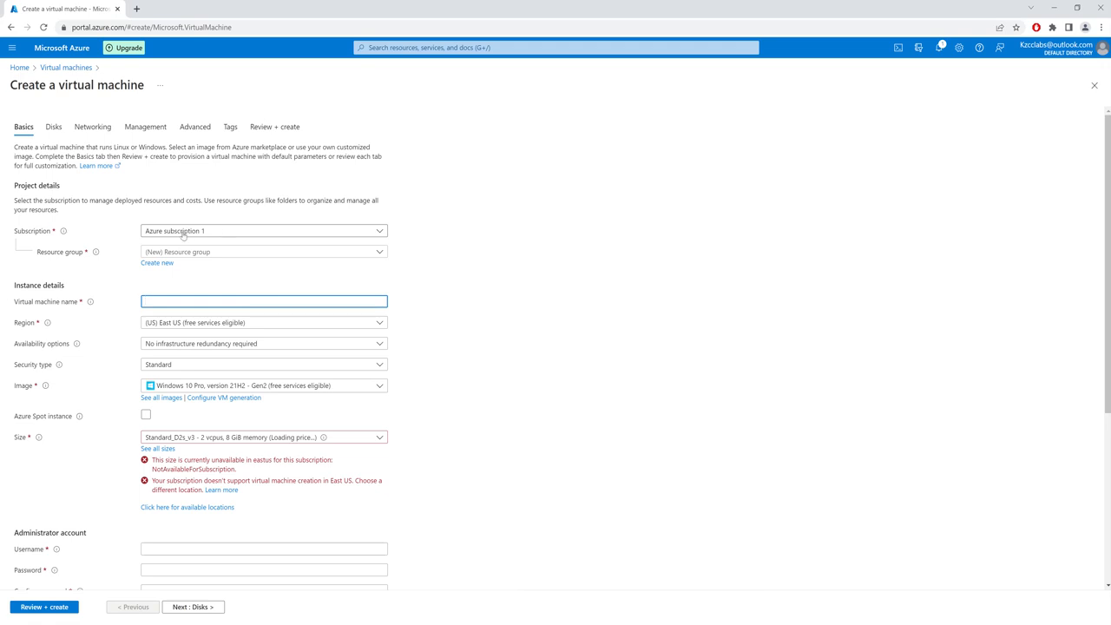
# - Choose Azure subscription 1 and create a new resource group named VirtualMachines for the virtual machine
pyautogui.click(280, 233)
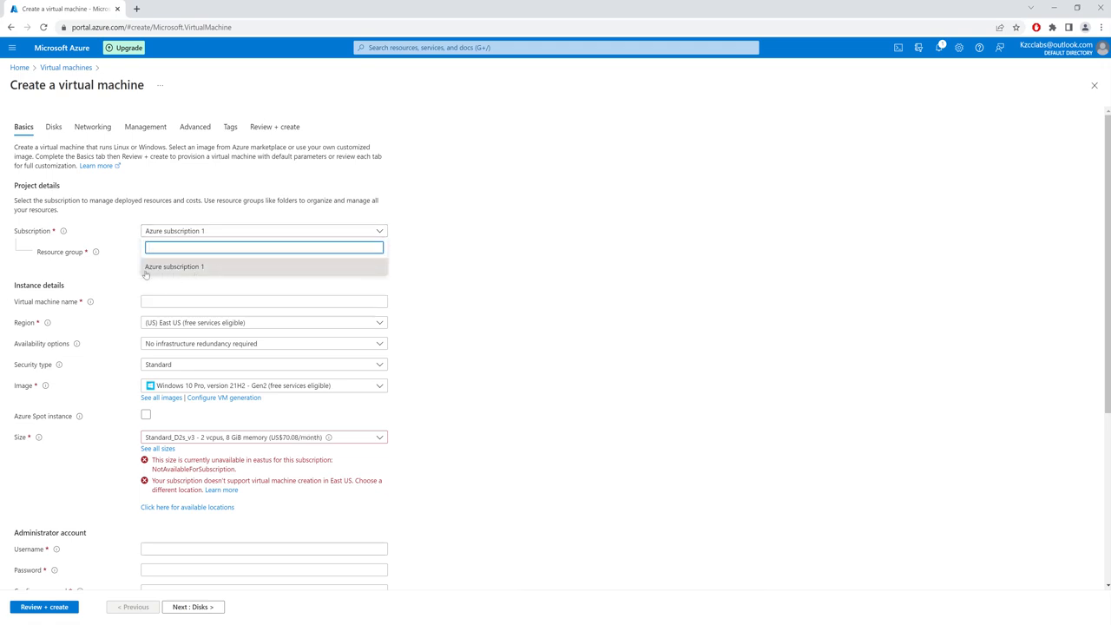
pyautogui.click(207, 270)
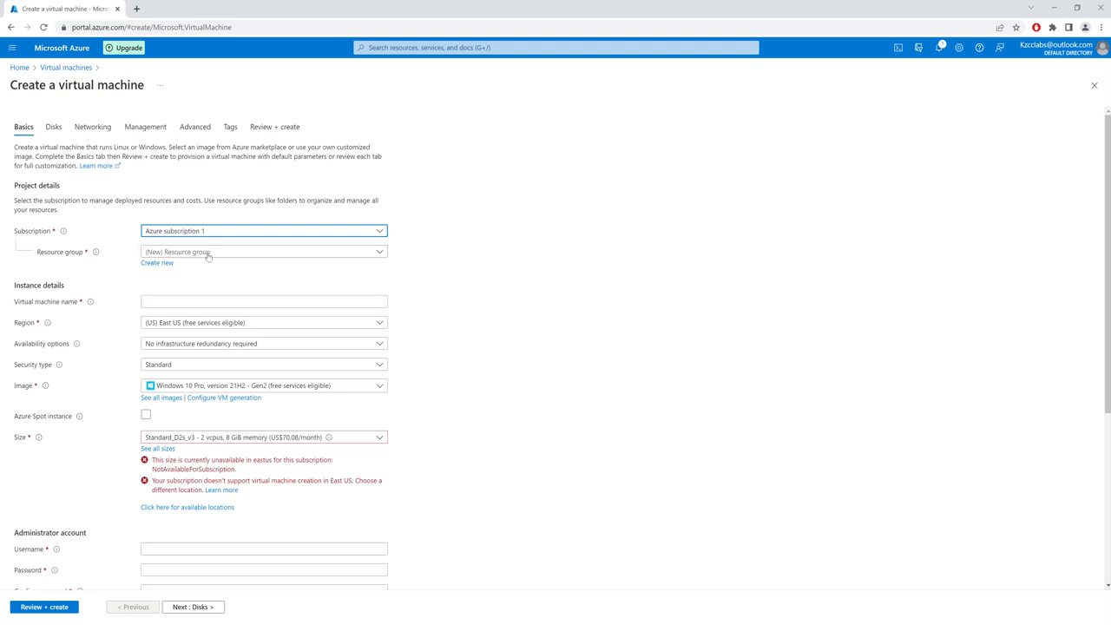
pyautogui.click(164, 265)
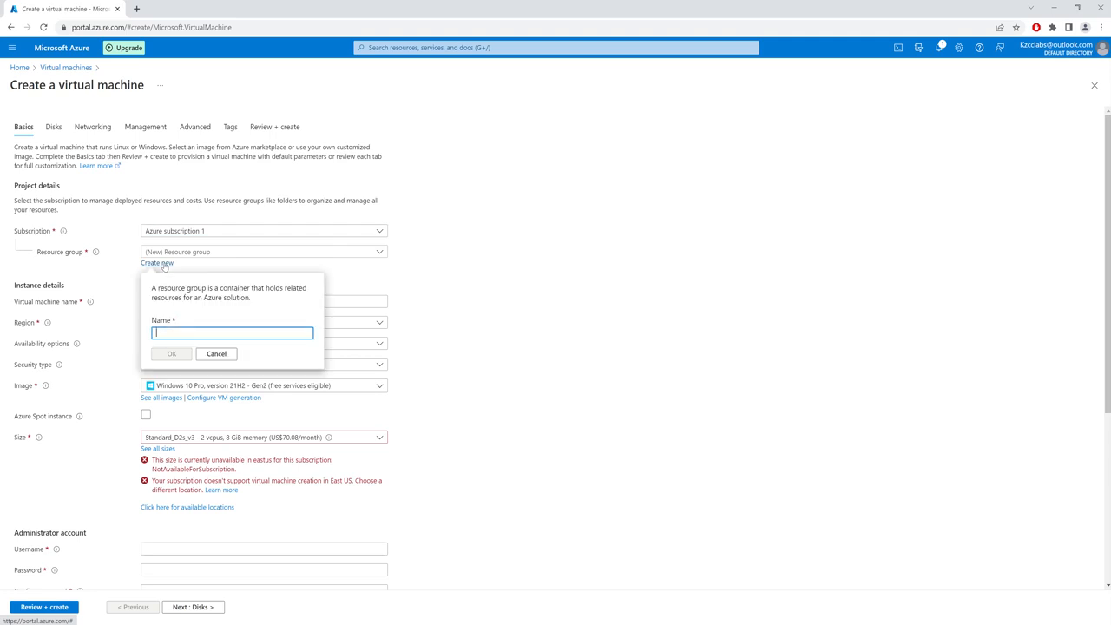
pyautogui.write('Virtual')
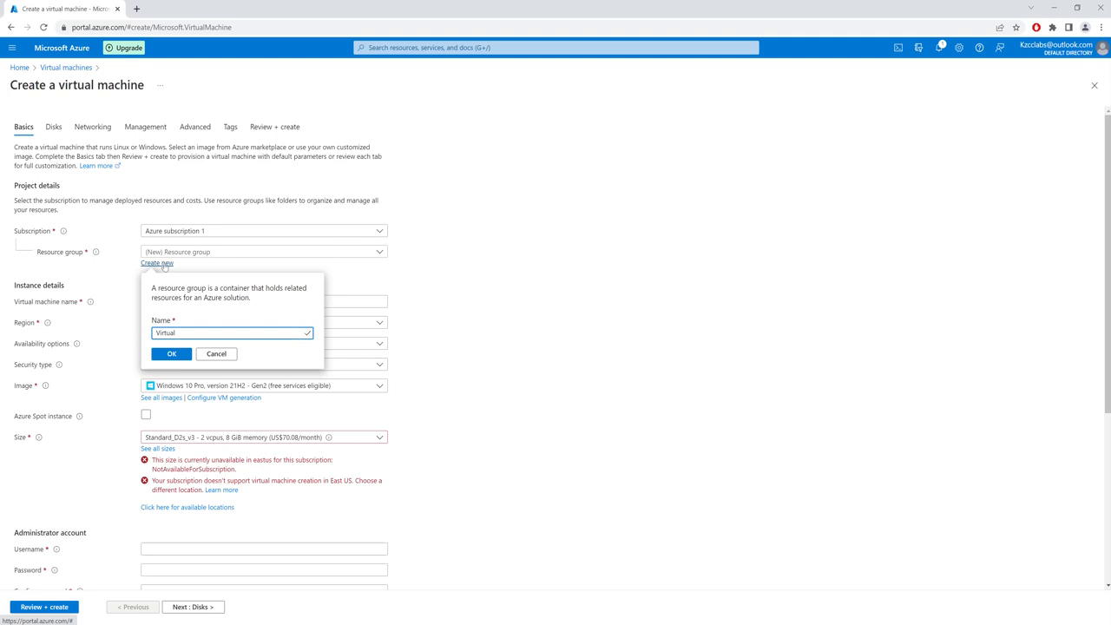
pyautogui.write('Machines')
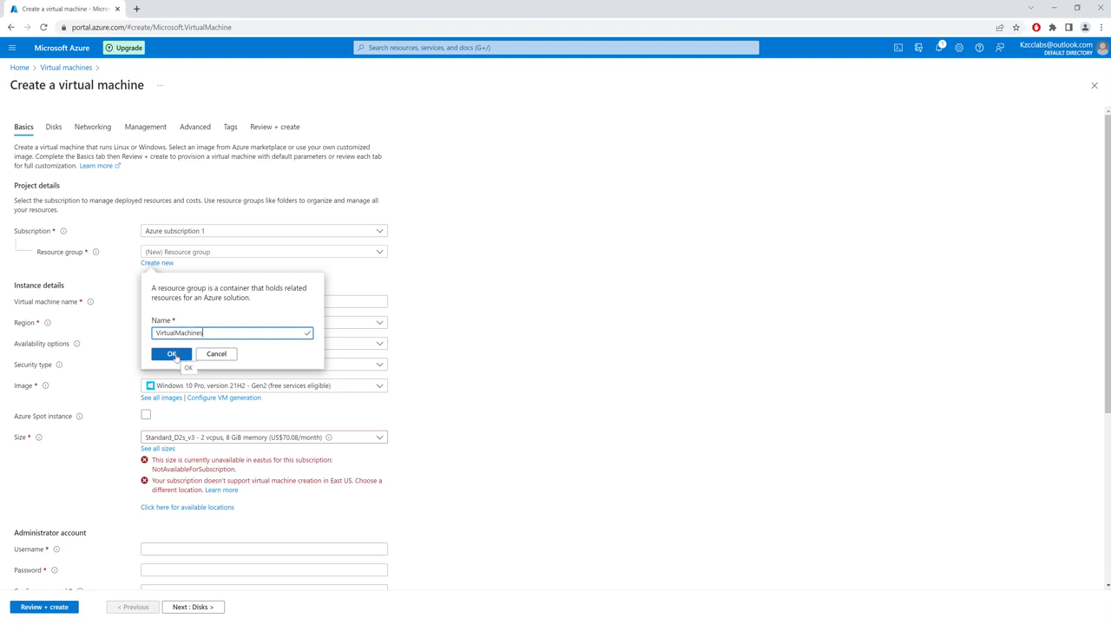
pyautogui.click(172, 354)
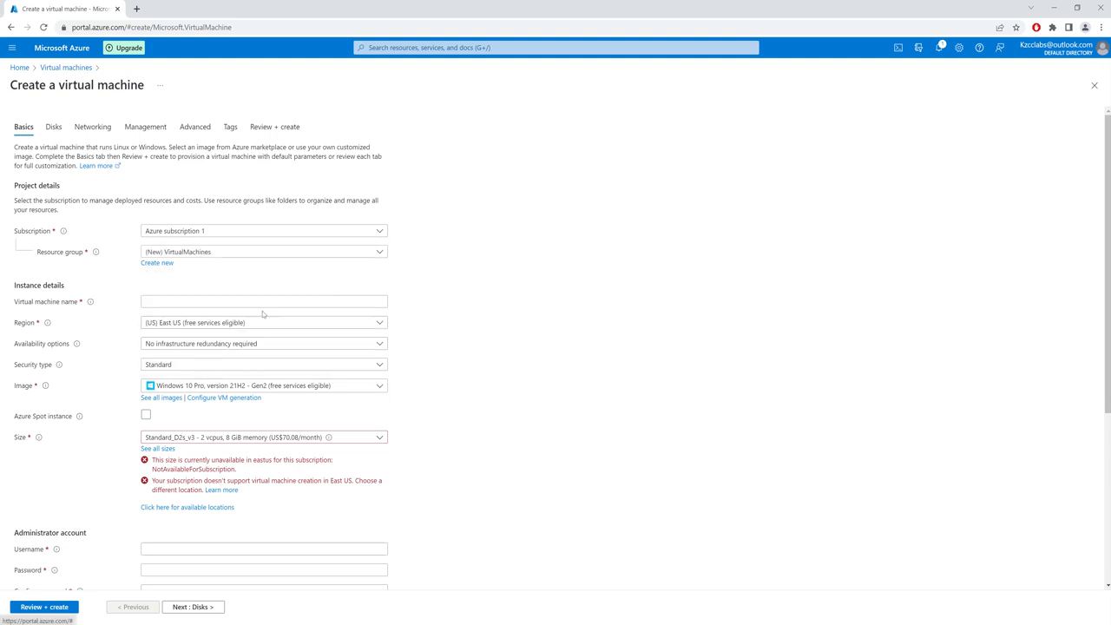
# - Fill in the instance details with the name VM1, region (Asia Pacific) Australia East and size Standard_D2s_v3
pyautogui.click(159, 302)
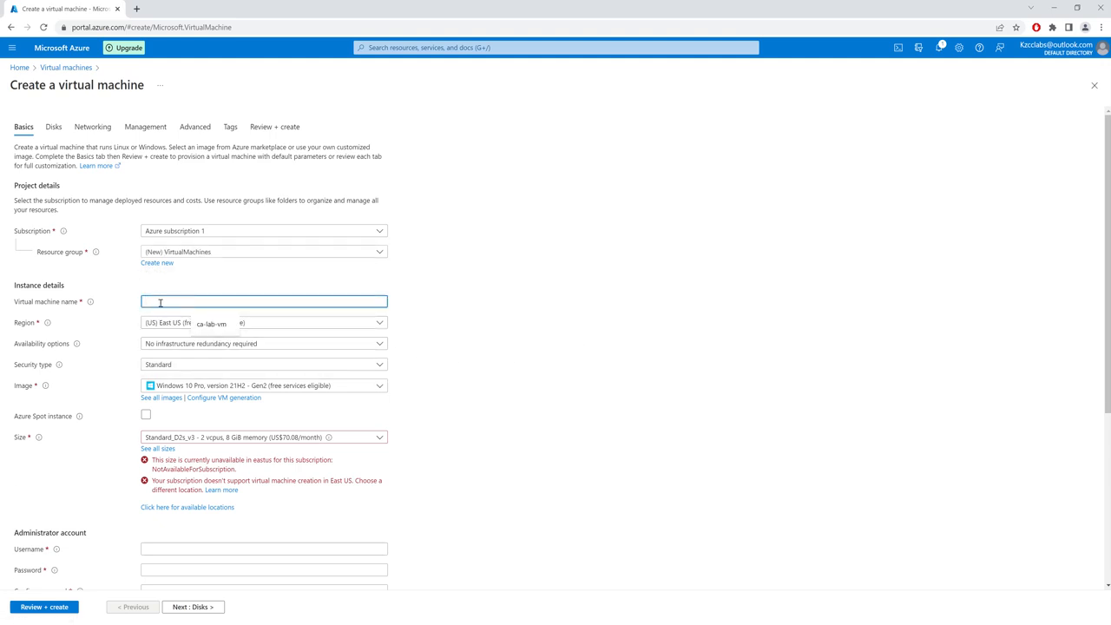
pyautogui.write('VM1')
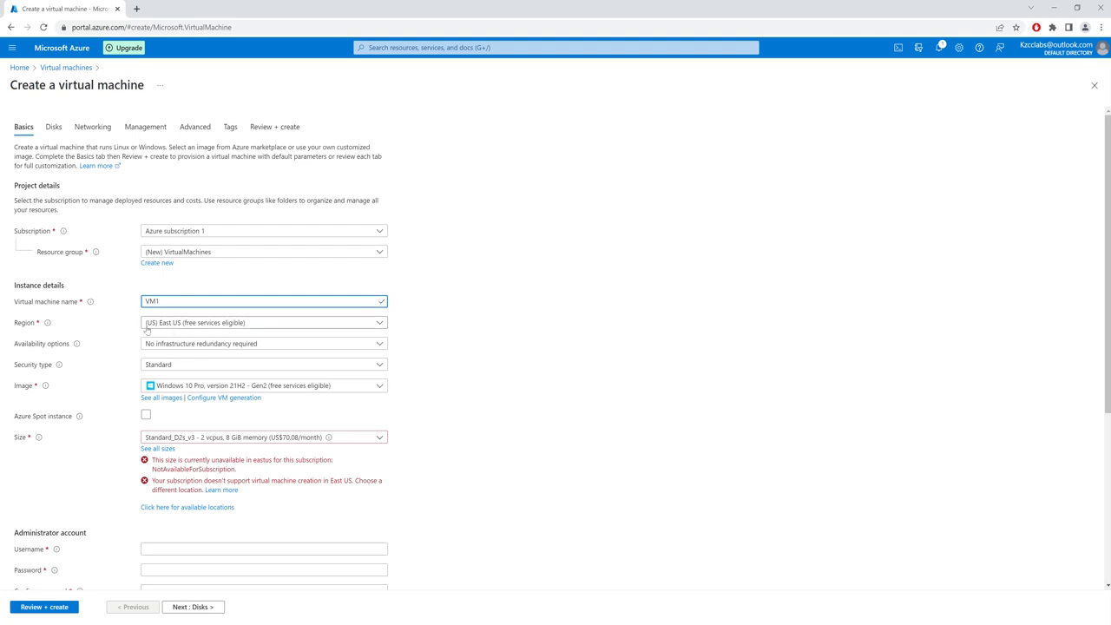
pyautogui.click(326, 324)
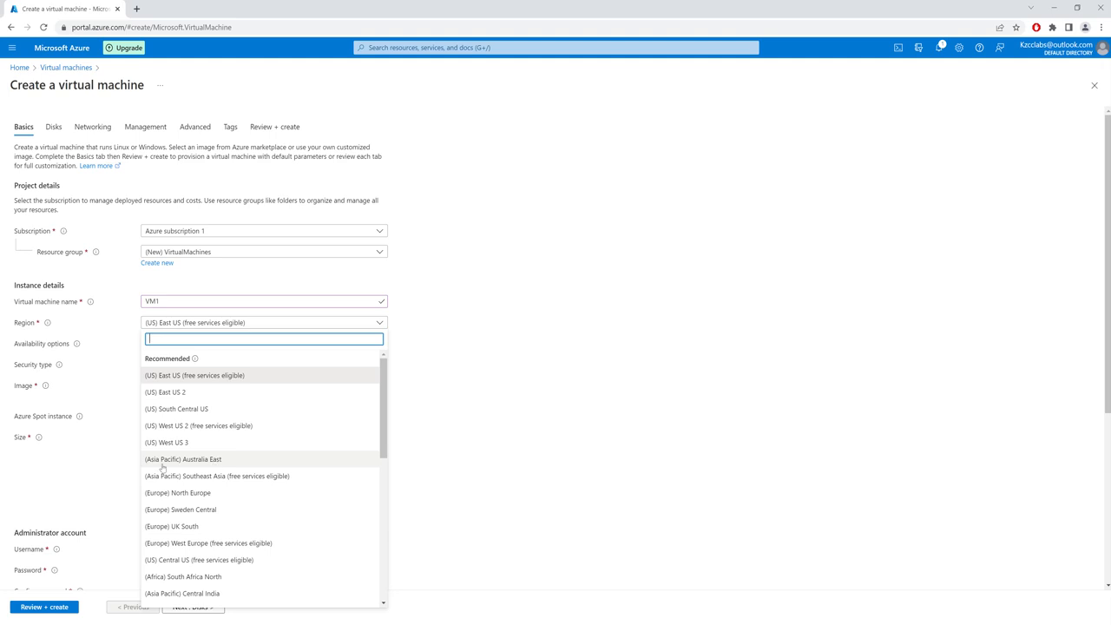
pyautogui.click(229, 461)
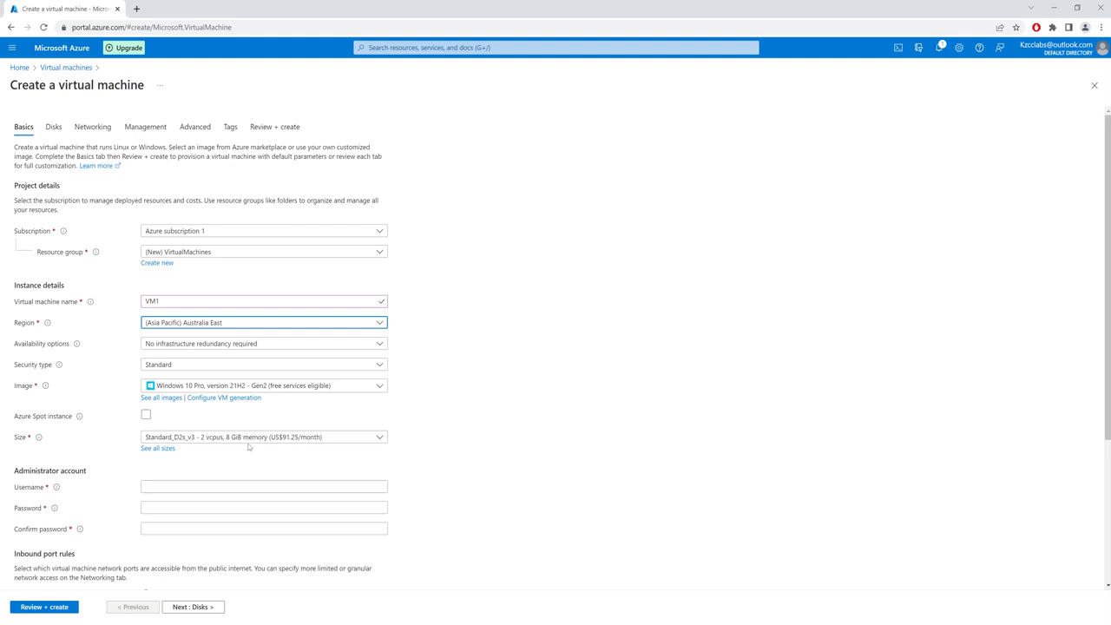
pyautogui.click(295, 439)
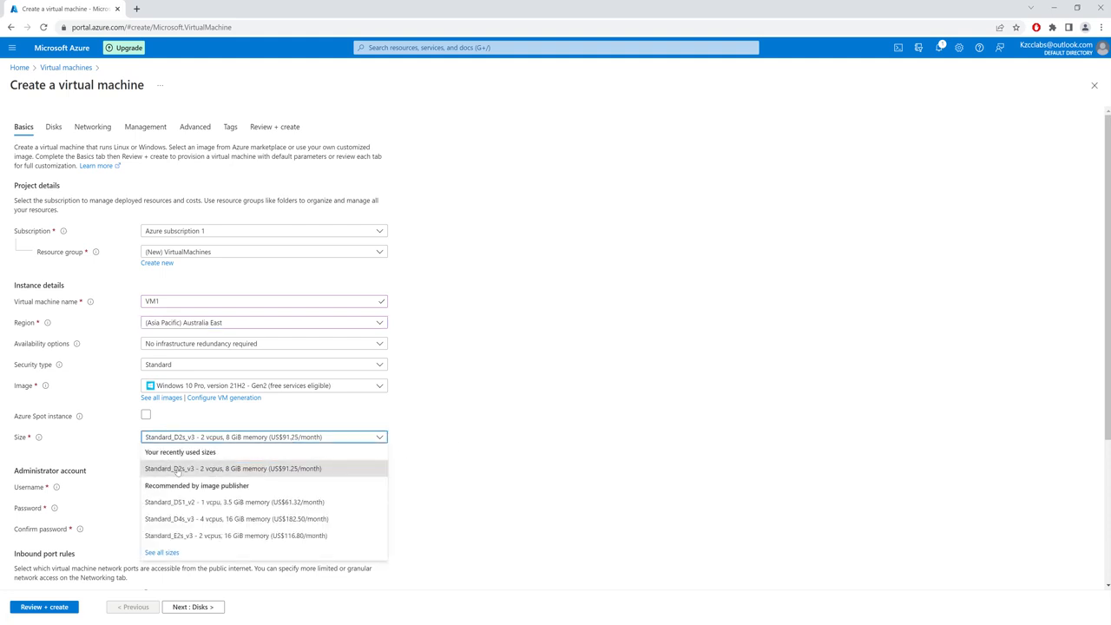
pyautogui.click(329, 470)
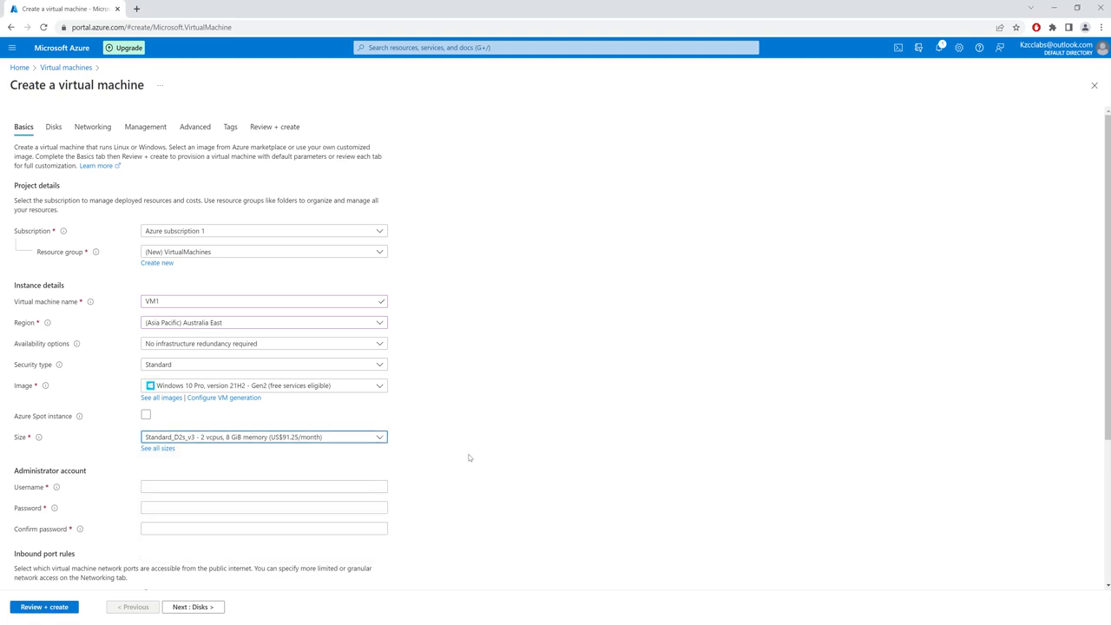
# - Try administrator as the username of the administrator account
pyautogui.scroll(-1, 469, 457)
pyautogui.scroll(-1, 469, 457)
pyautogui.click(174, 382)
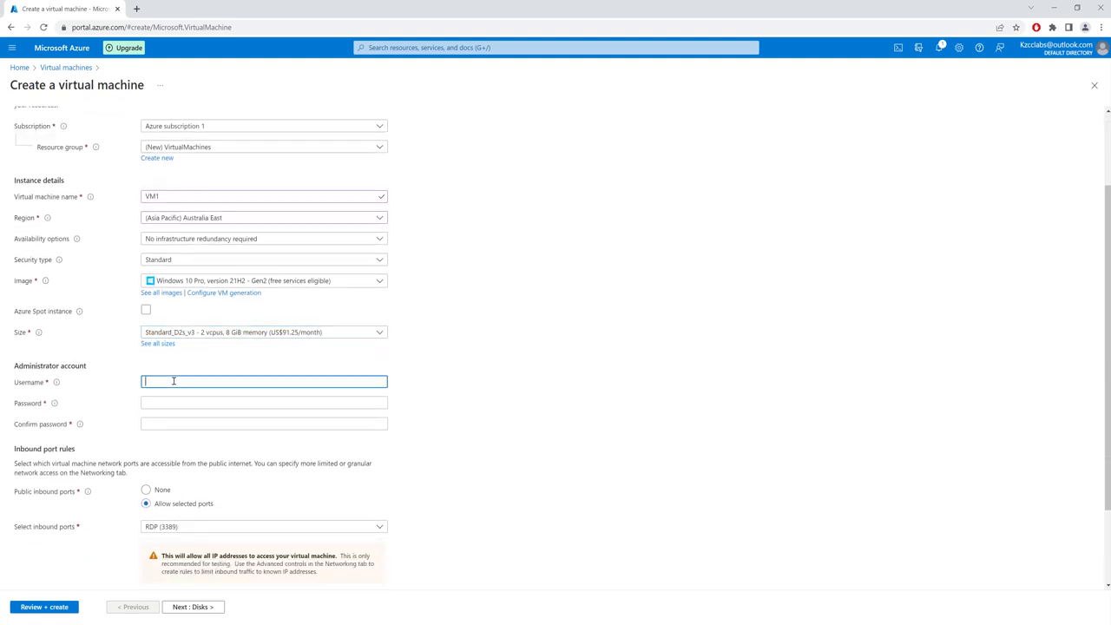
pyautogui.moveTo(55, 386)
pyautogui.write('admin')
pyautogui.write('u')
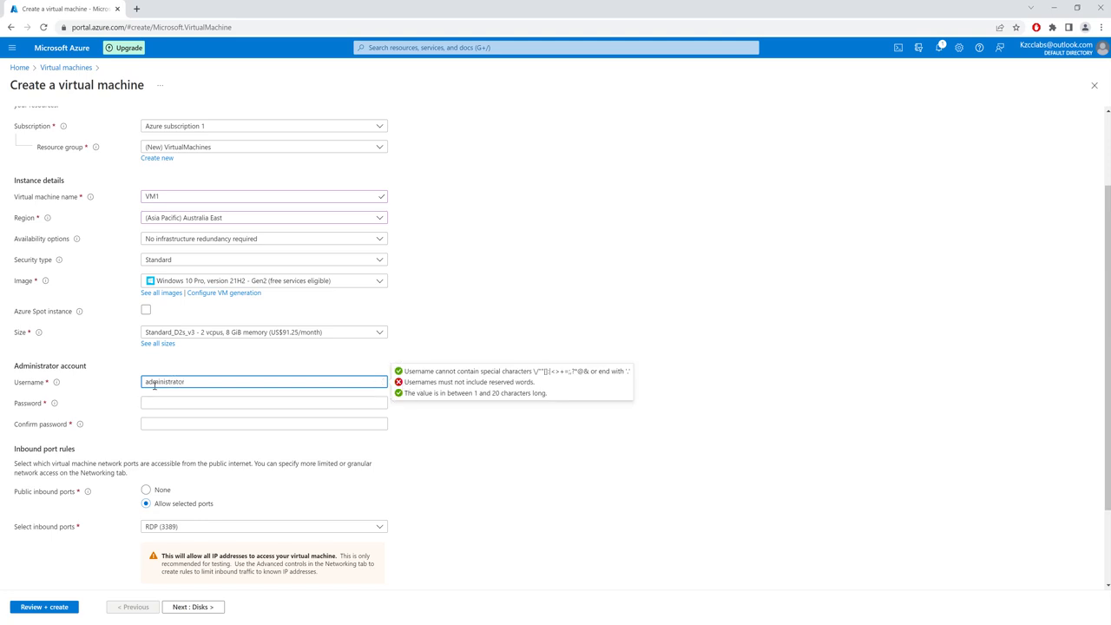
pyautogui.moveTo(144, 383); pyautogui.dragTo(279, 399)
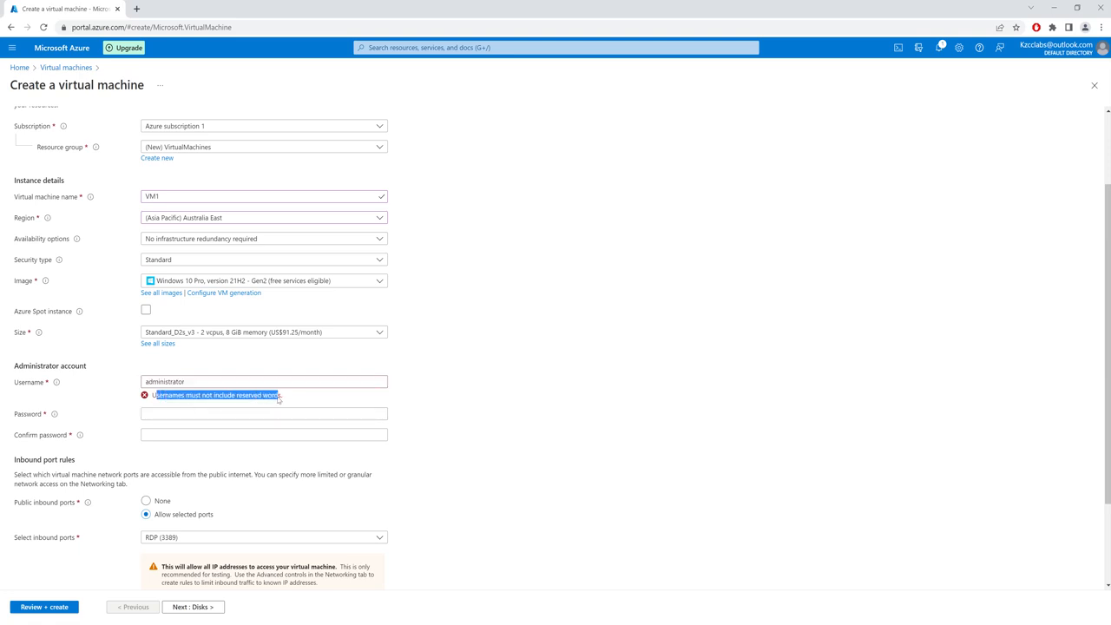
# - Try shortening the administrator account's username to admin
pyautogui.click(201, 380)
pyautogui.press('BackSpace')
pyautogui.press('BackSpace')
pyautogui.press('BackSpace')
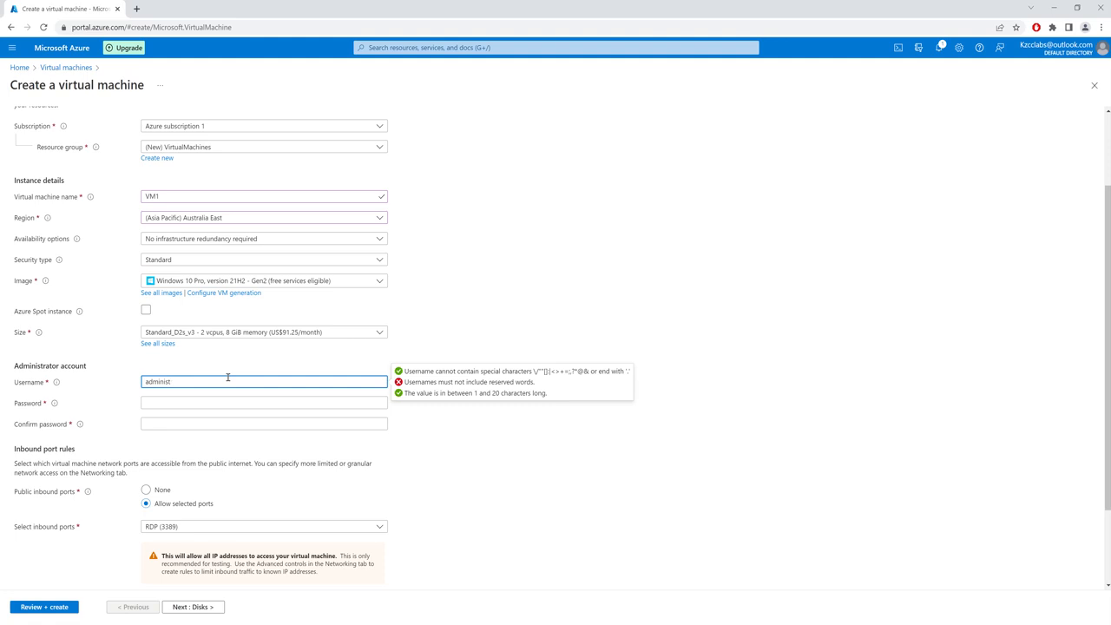
pyautogui.press('BackSpace')
pyautogui.moveTo(420, 382); pyautogui.dragTo(547, 388)
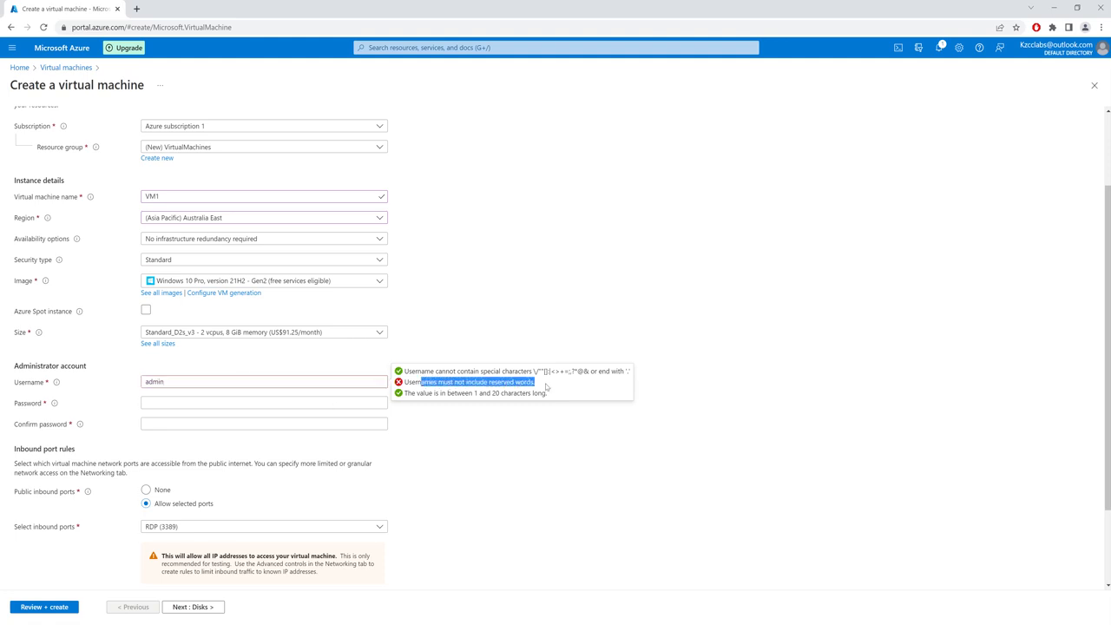
# - Replace the administrator account's username with kzcc
pyautogui.click(197, 382)
pyautogui.doubleClick(208, 379)
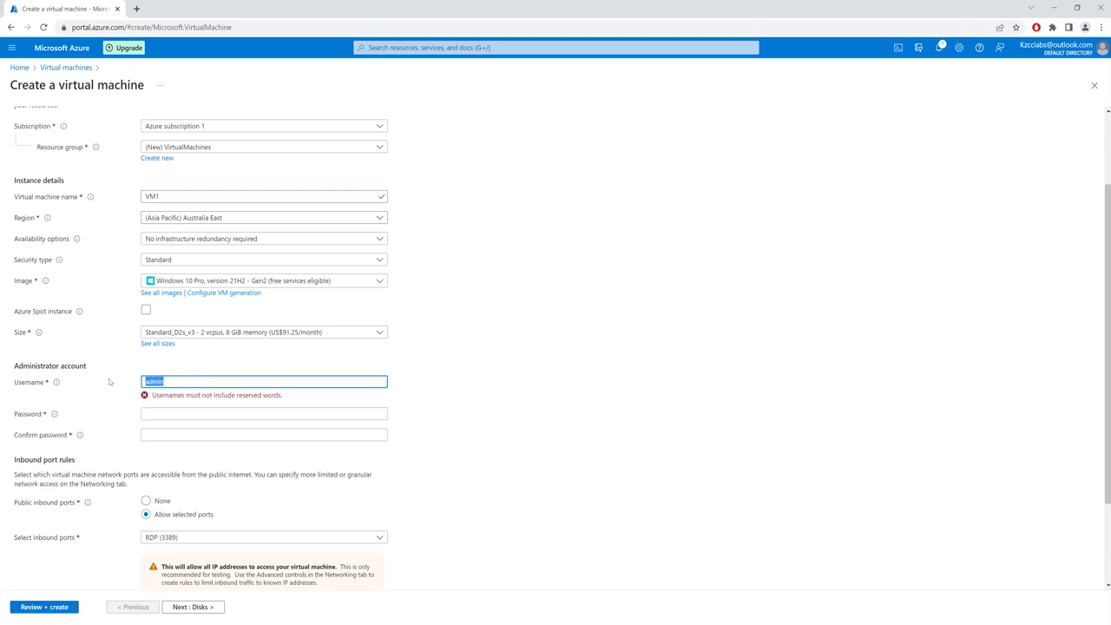
pyautogui.write('kzcc')
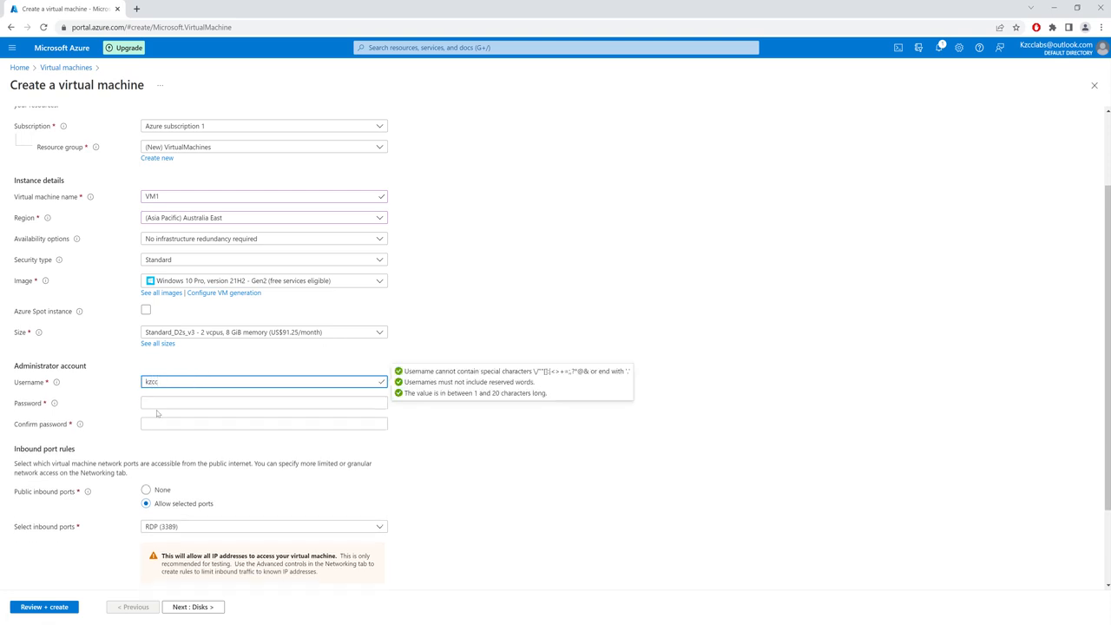
# - Enter the administrator account's password of at least 12 characters and repeat it in the confirmation field
pyautogui.click(160, 405)
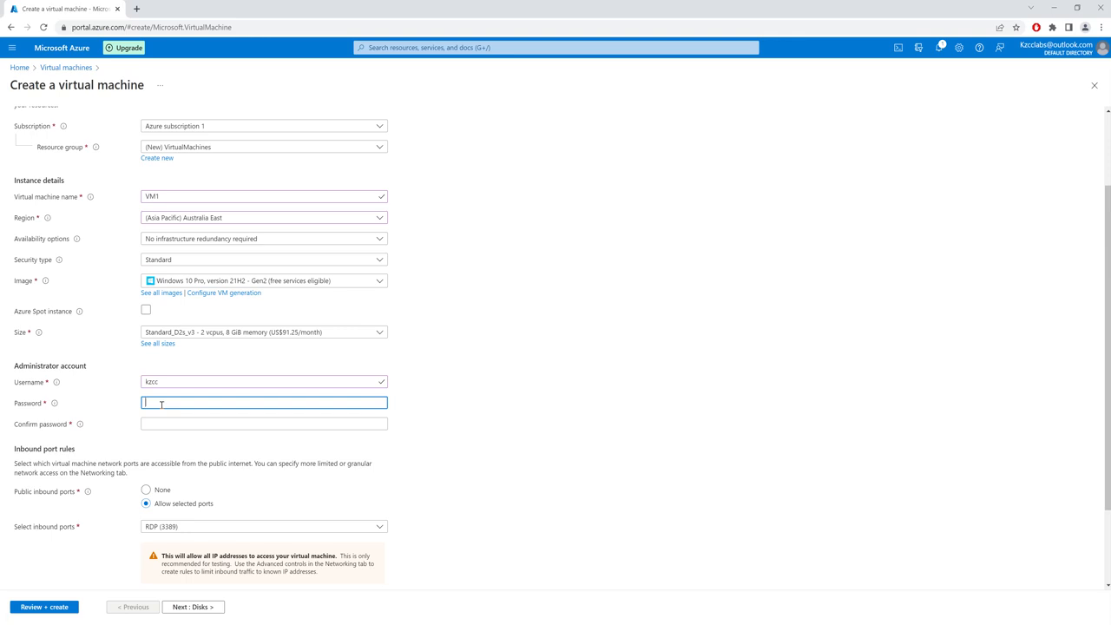
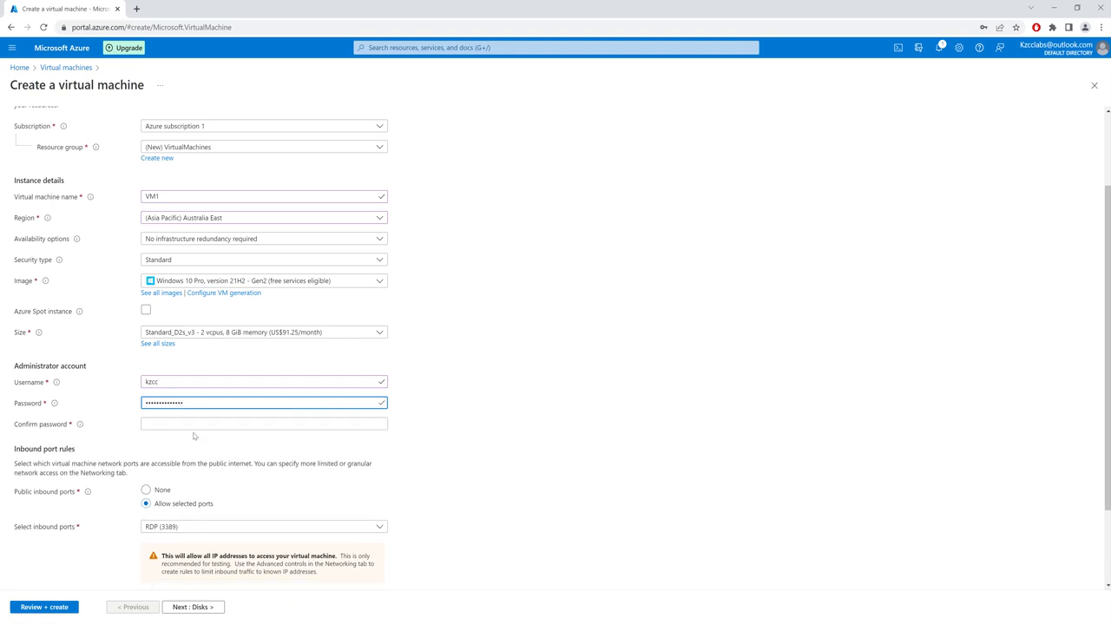
pyautogui.click(196, 425)
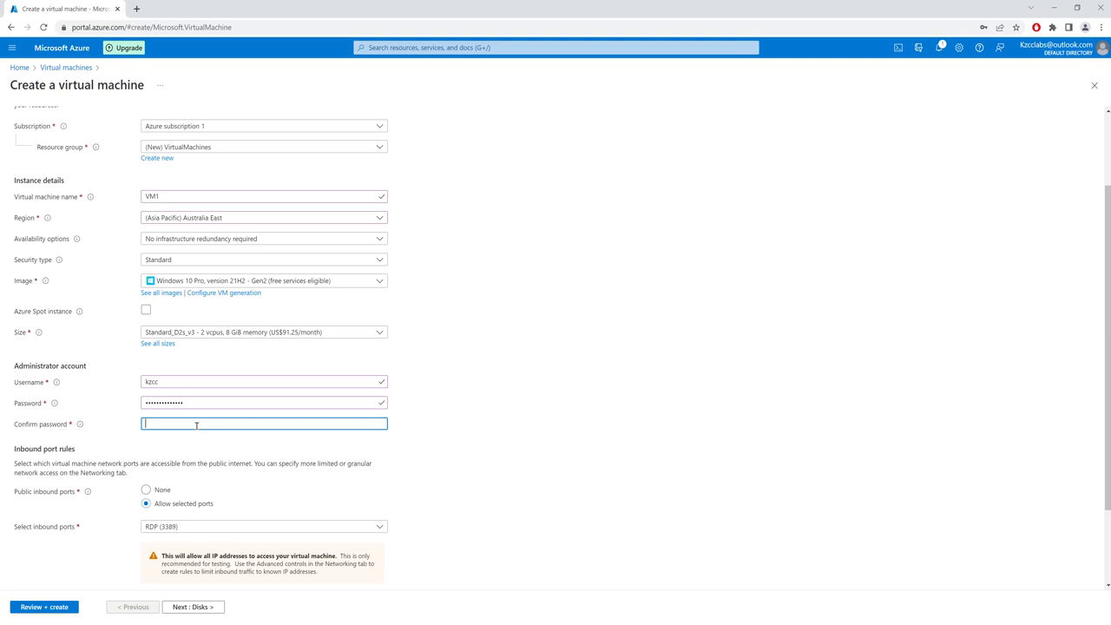
pyautogui.write('•••')
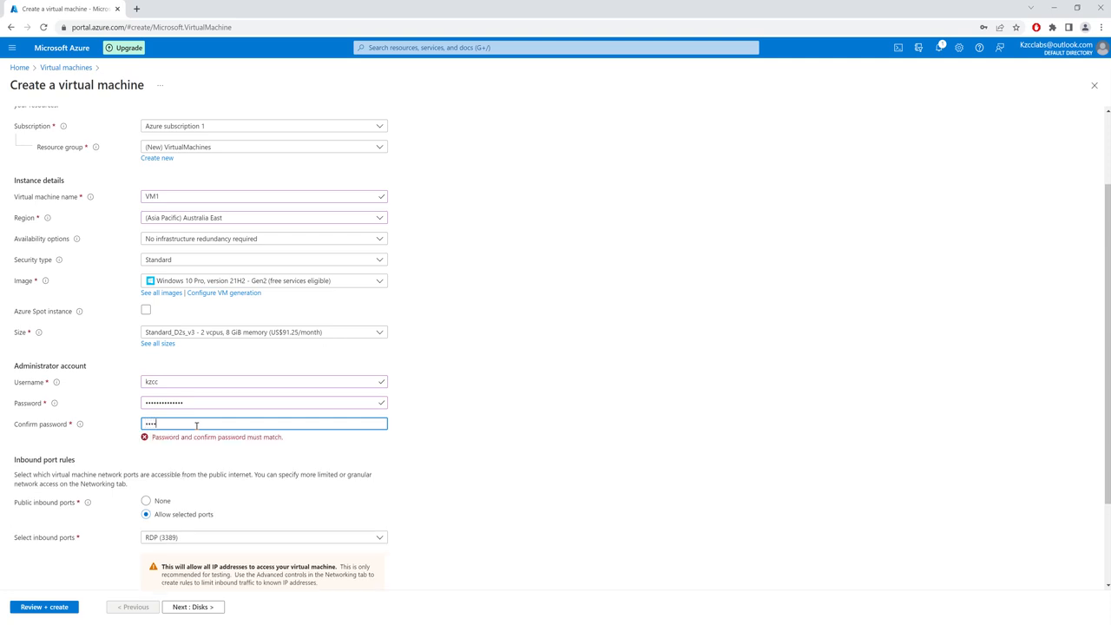
pyautogui.write('••••••')
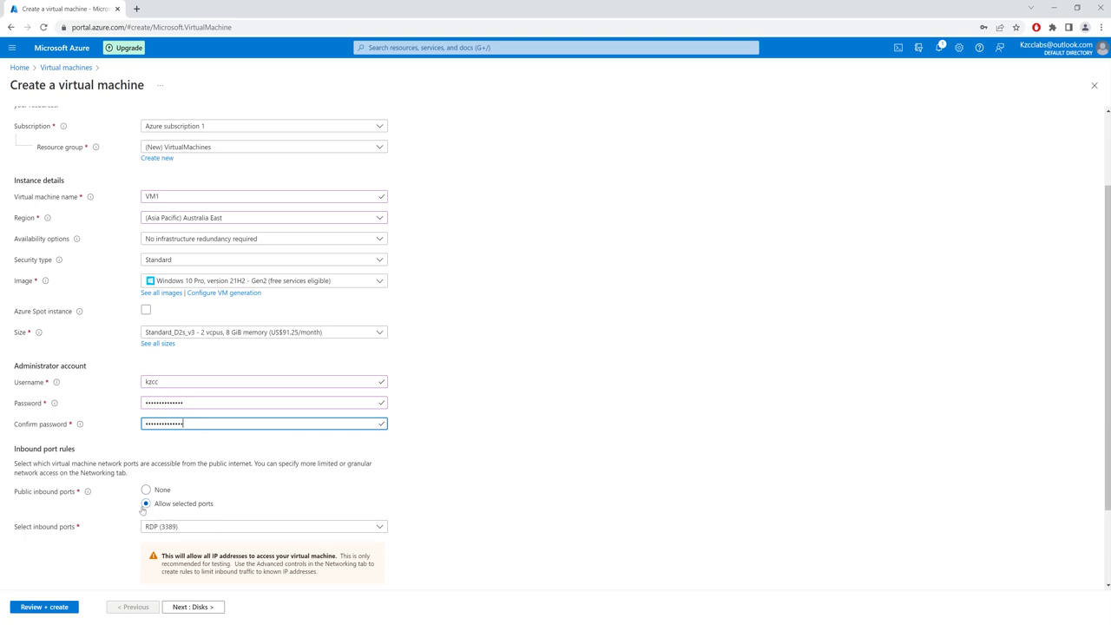
pyautogui.moveTo(161, 504); pyautogui.dragTo(210, 505)
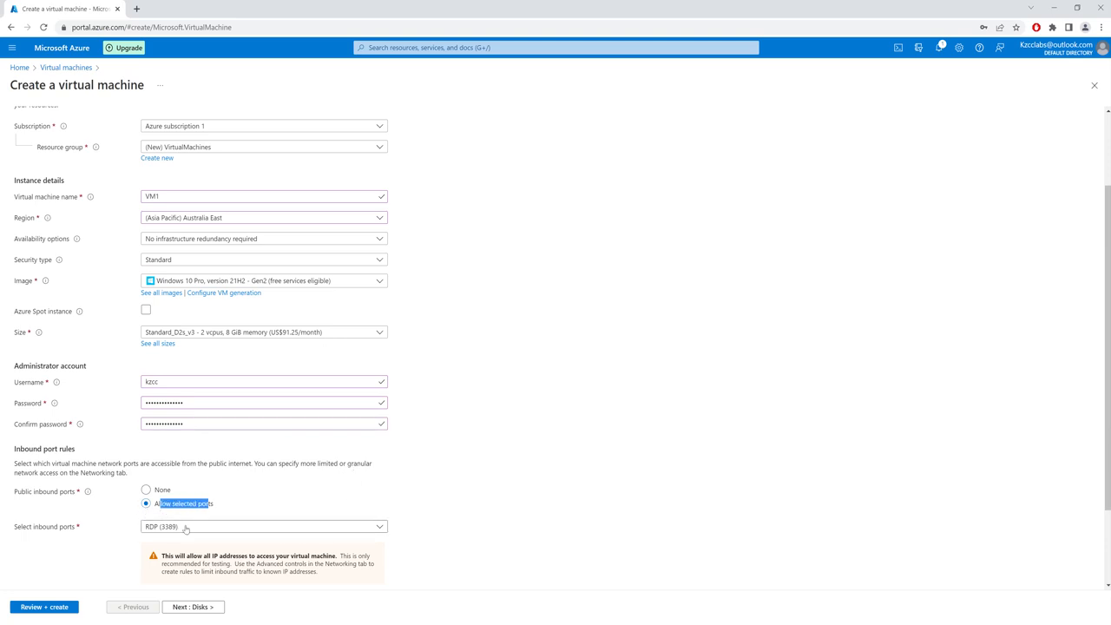
# - Confirm having an eligible Windows 10 license with multi-tenant hosting rights and proceed to the disk settings
pyautogui.scroll(-2, 178, 512)
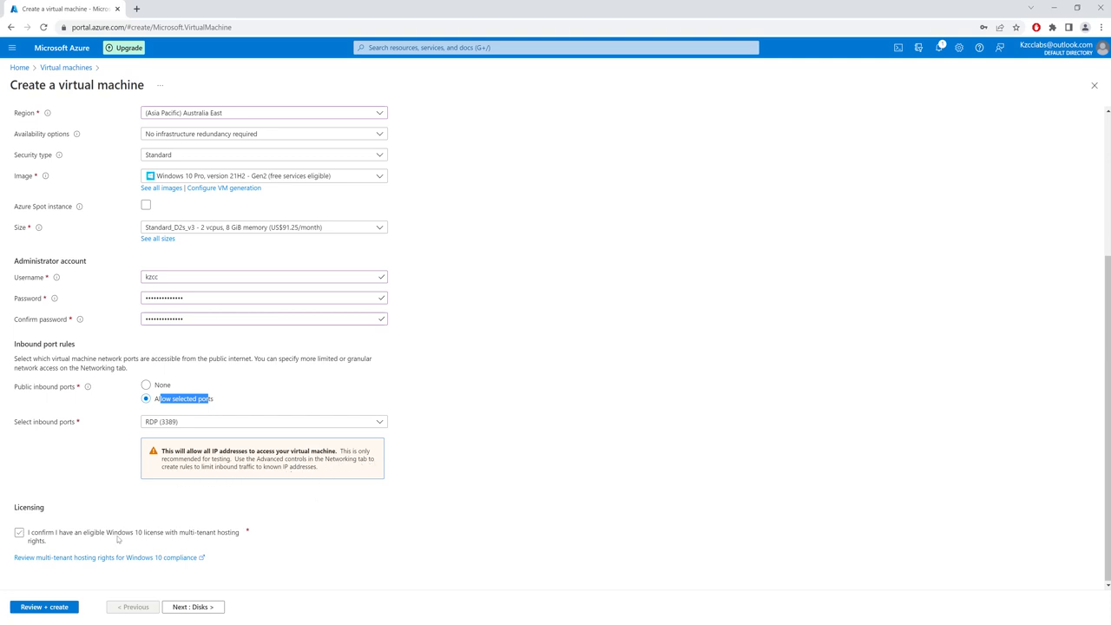
pyautogui.click(20, 533)
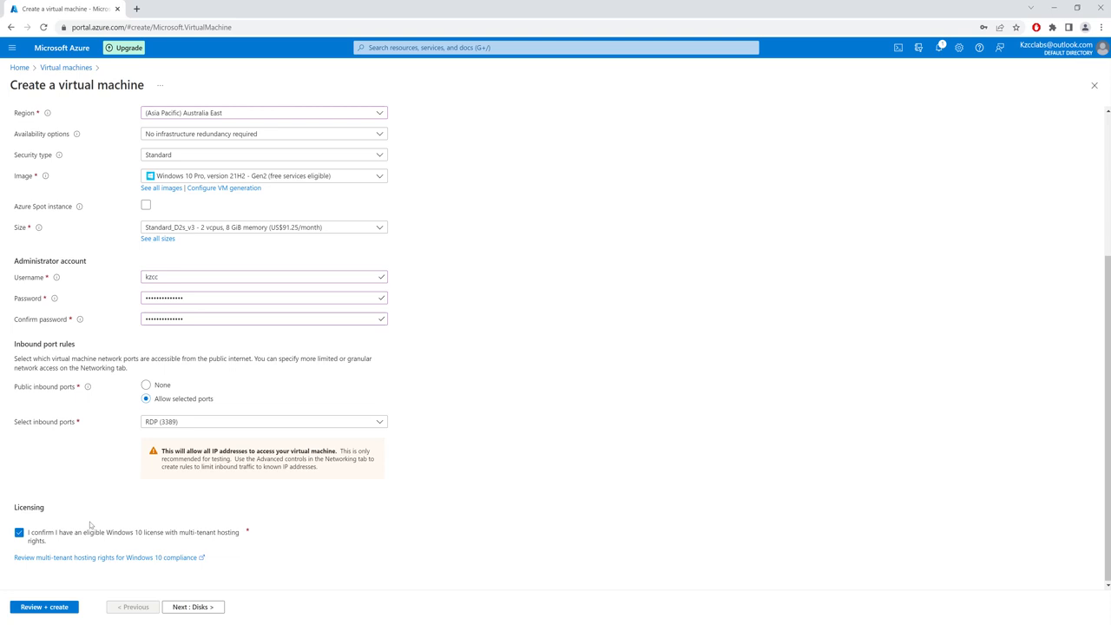
pyautogui.click(208, 611)
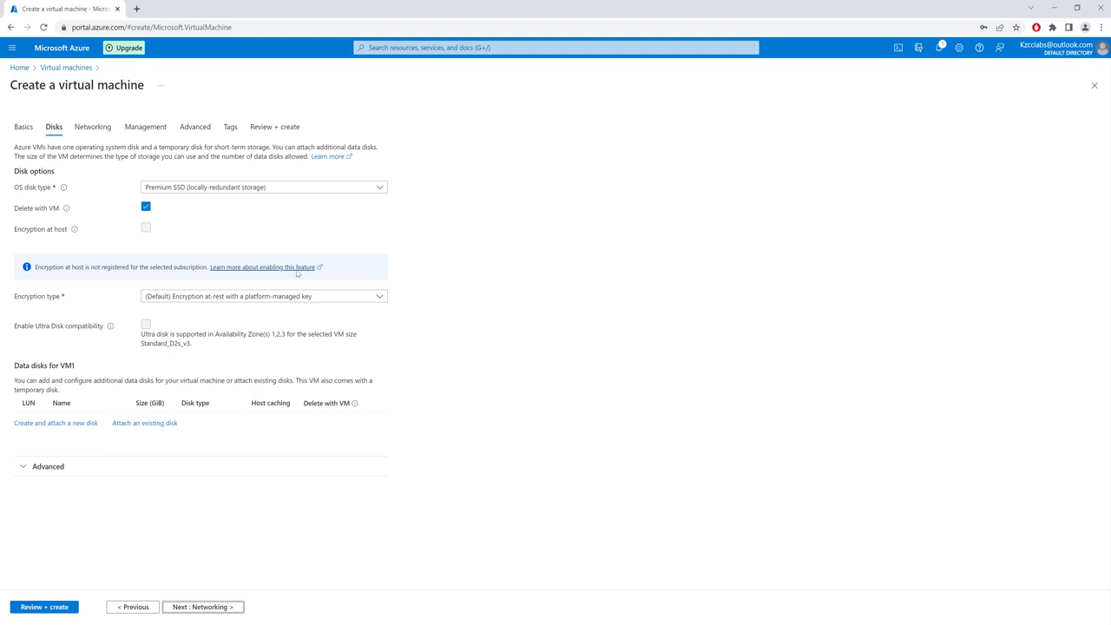
# - Choose Premium SSD as the OS disk type, check what Delete with VM means, and proceed to the networking settings
pyautogui.click(342, 190)
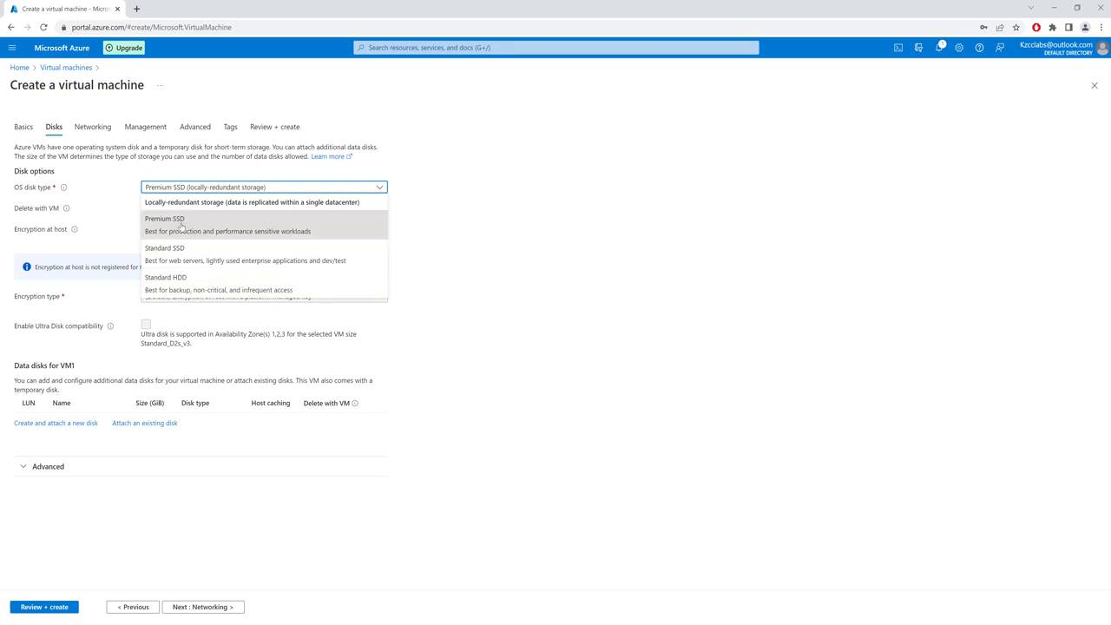
pyautogui.click(219, 221)
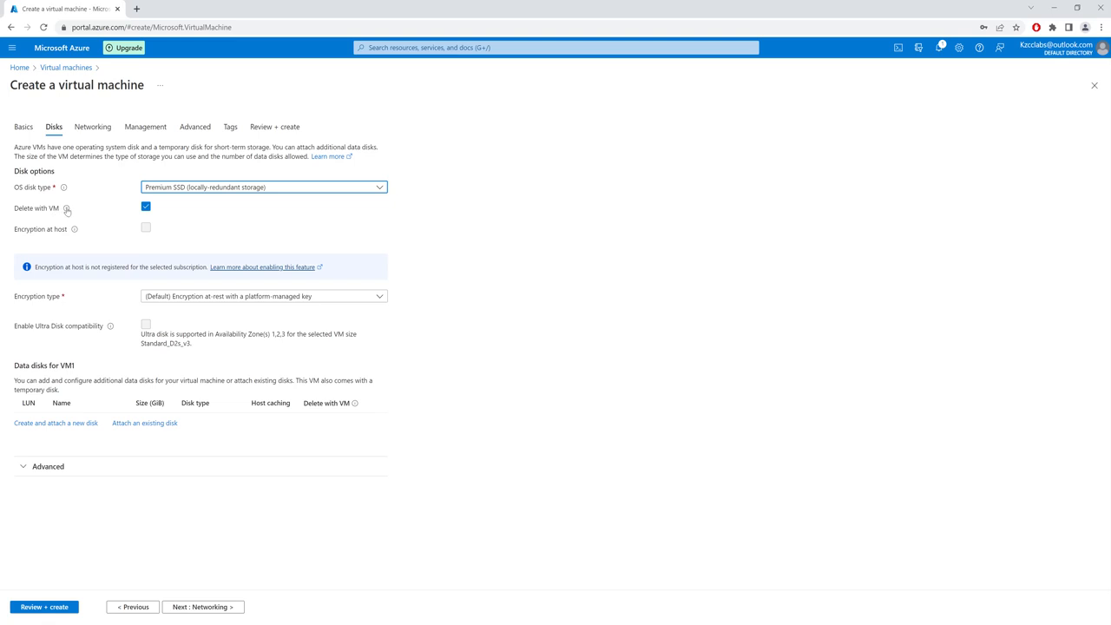
pyautogui.moveTo(67, 212)
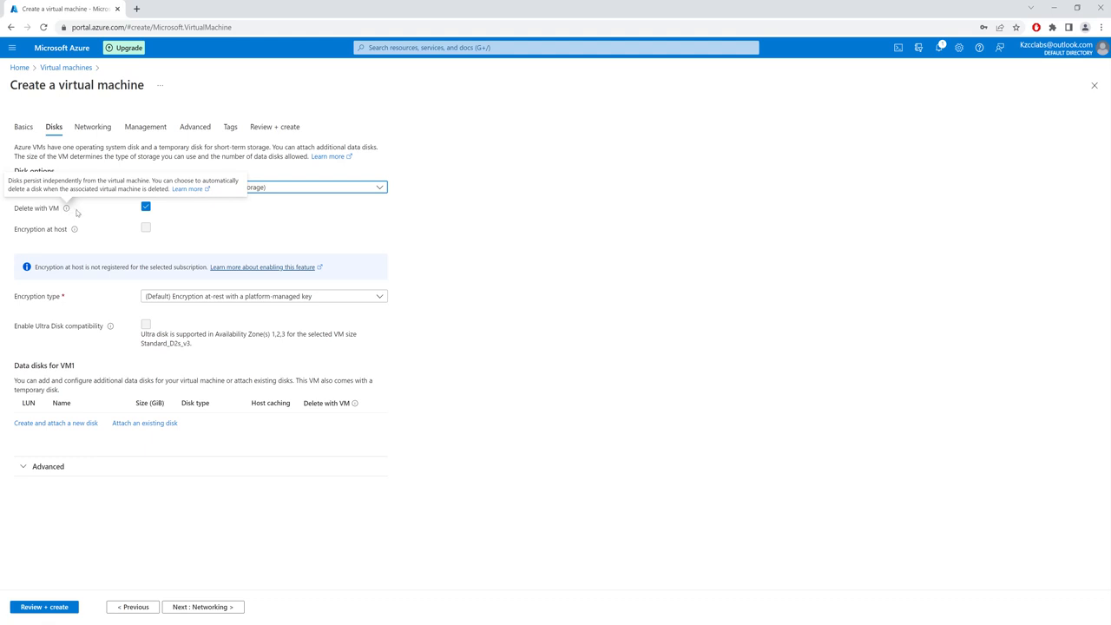
pyautogui.moveTo(13, 208); pyautogui.dragTo(54, 214)
pyautogui.click(61, 217)
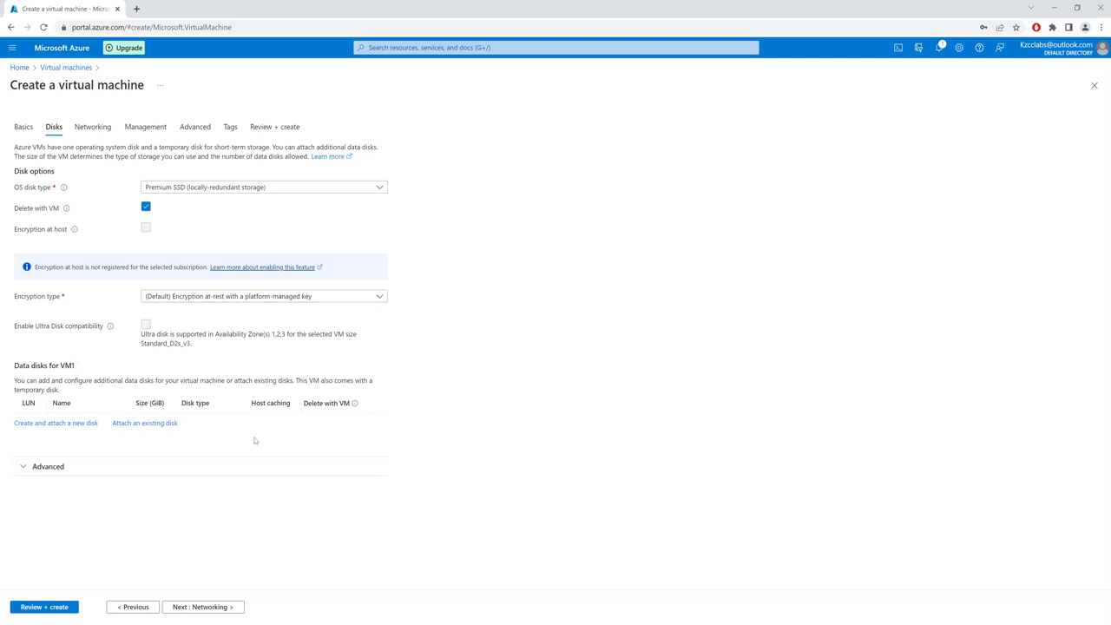
pyautogui.click(227, 608)
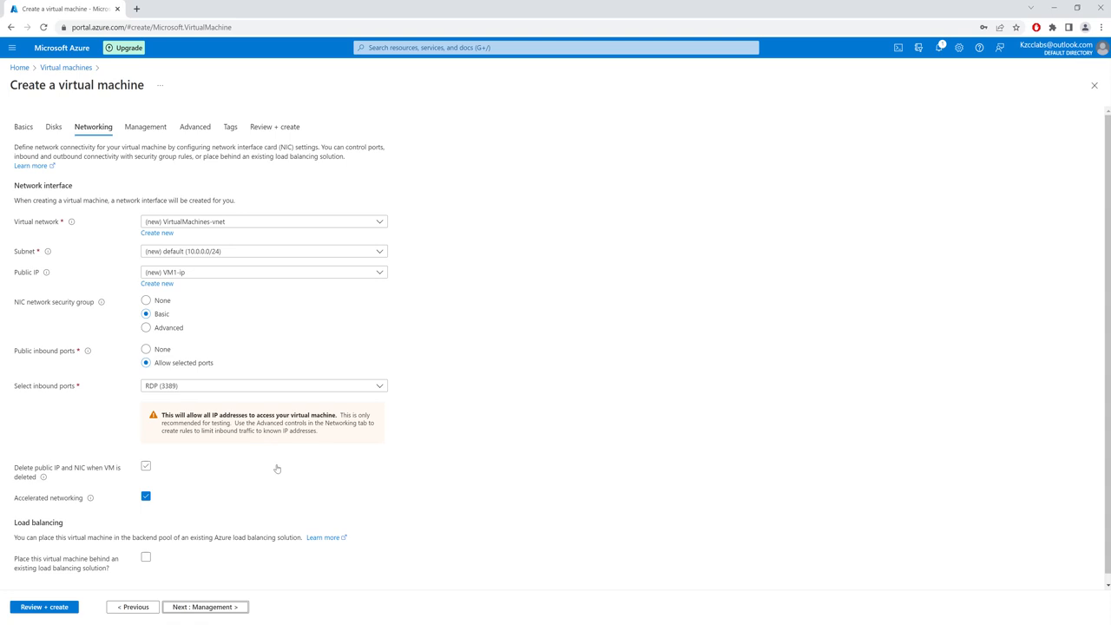
# - Enable deleting the public IP and NIC when the VM is deleted and proceed to the management settings
pyautogui.scroll(-1, 275, 469)
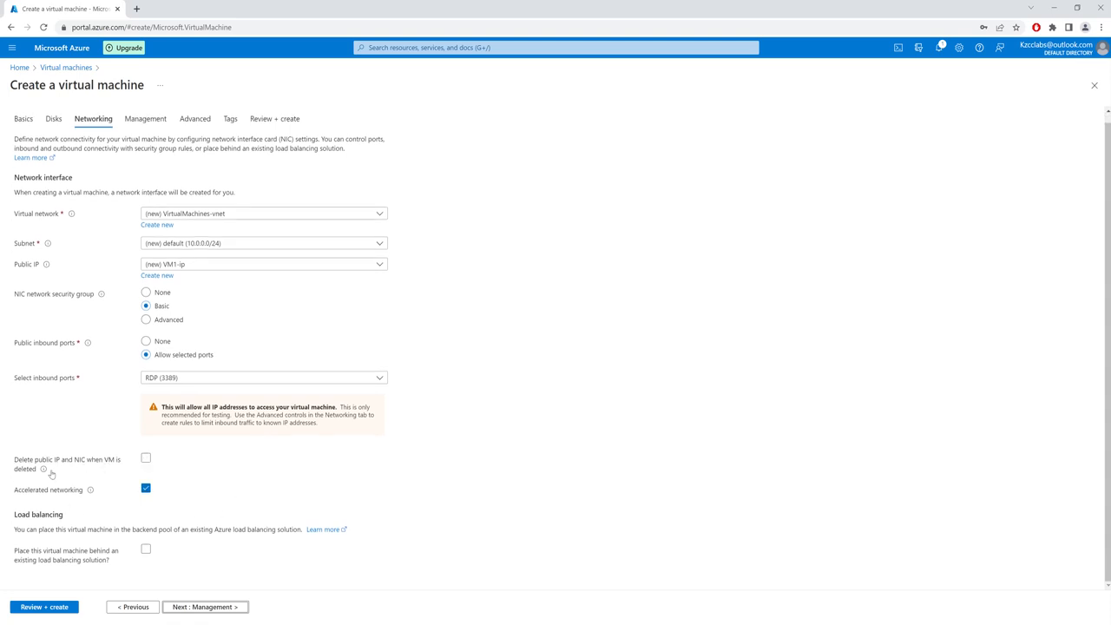
pyautogui.click(146, 458)
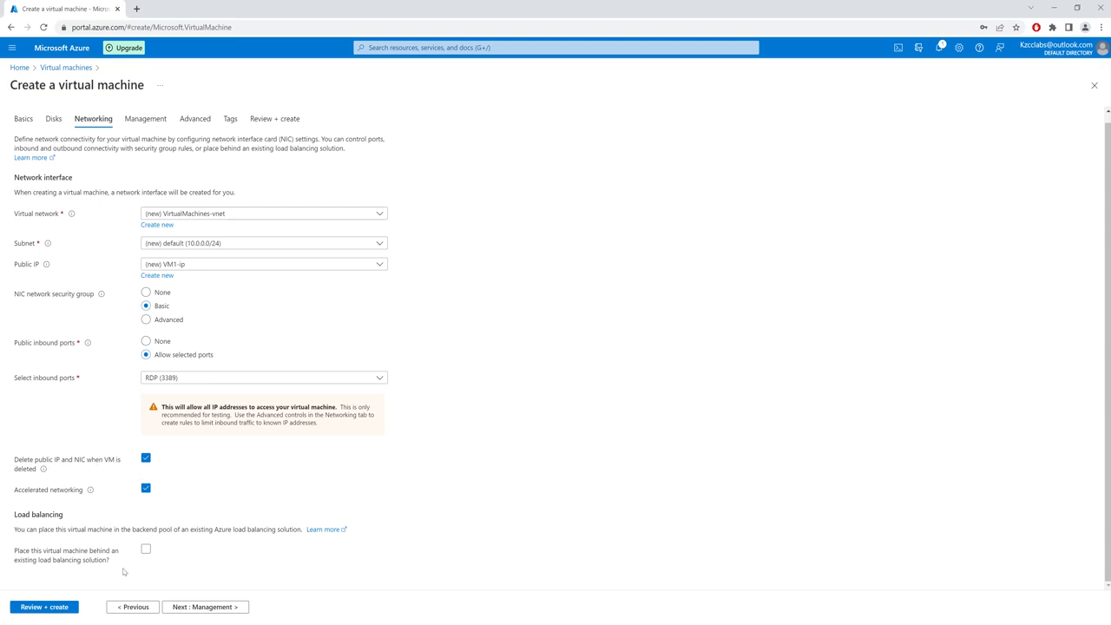
pyautogui.click(215, 610)
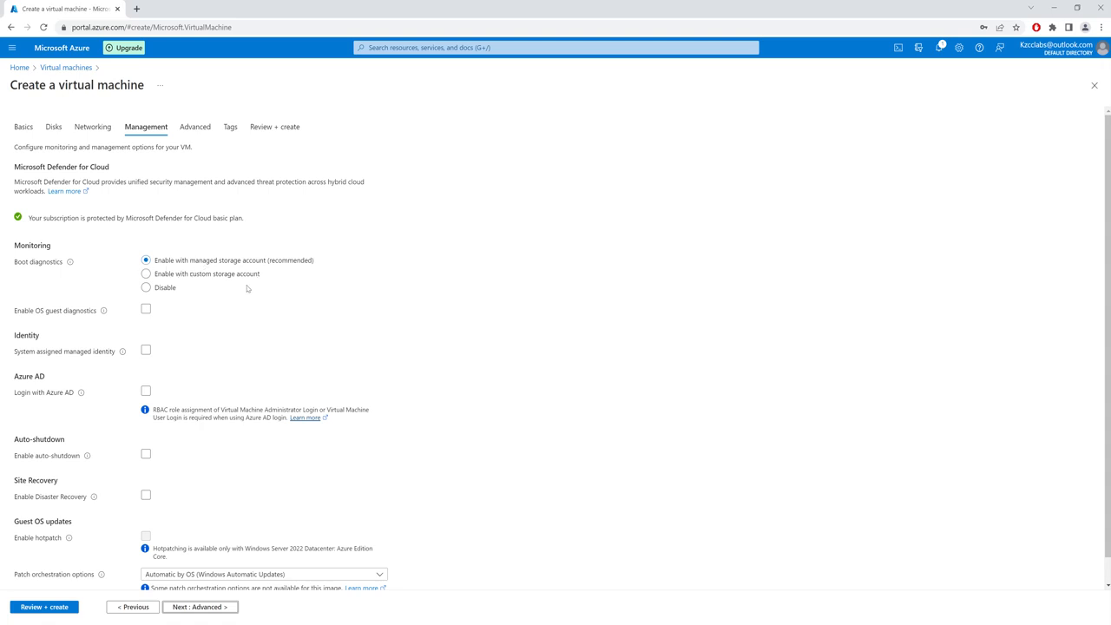
# - Keep the default management and advanced settings and proceed to the virtual machine's tags
pyautogui.scroll(-1, 231, 331)
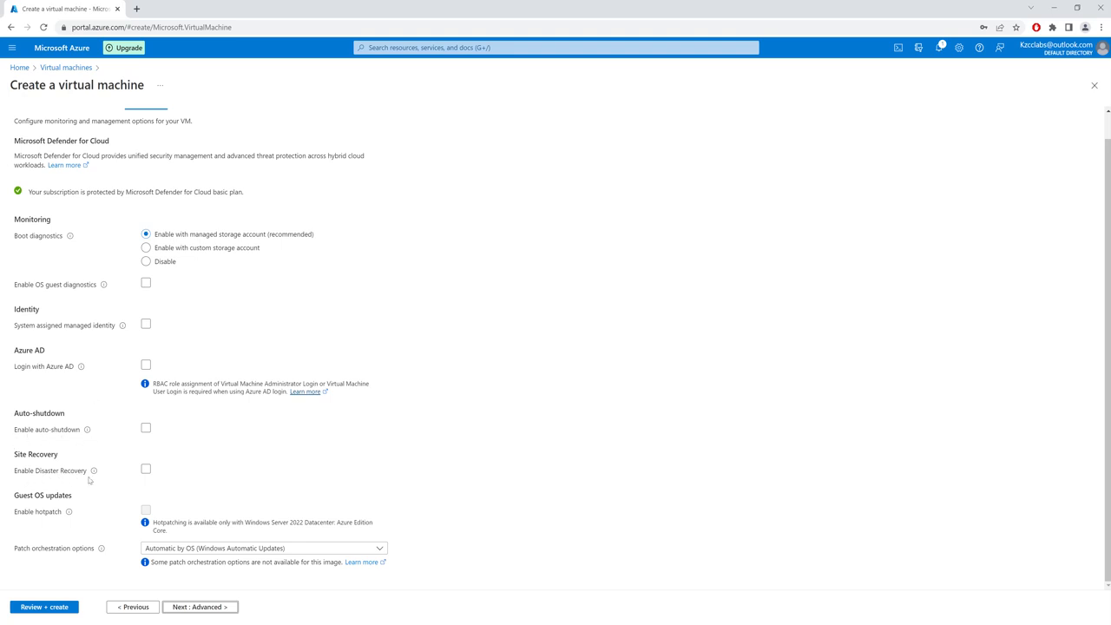
pyautogui.click(222, 613)
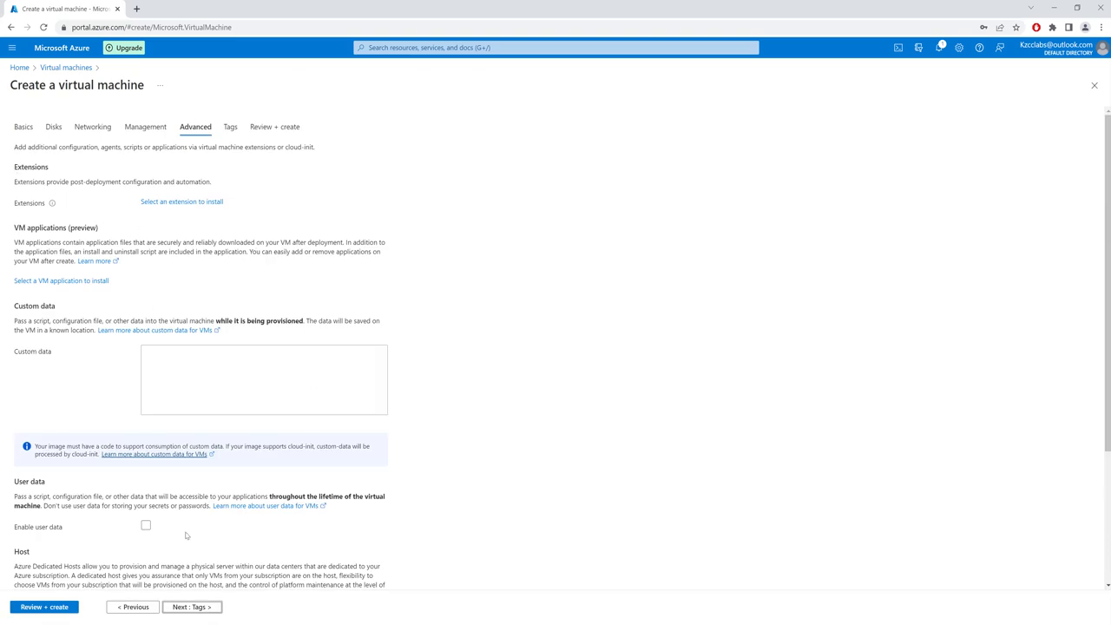
pyautogui.click(206, 611)
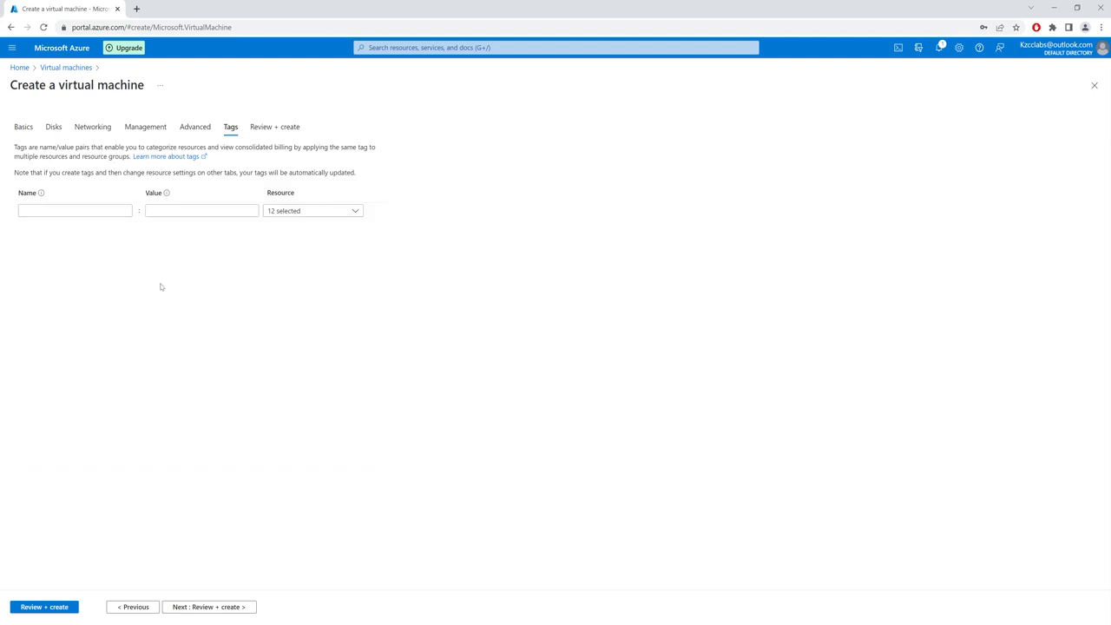
# - Add a tag named Department with the value Finance
pyautogui.click(69, 209)
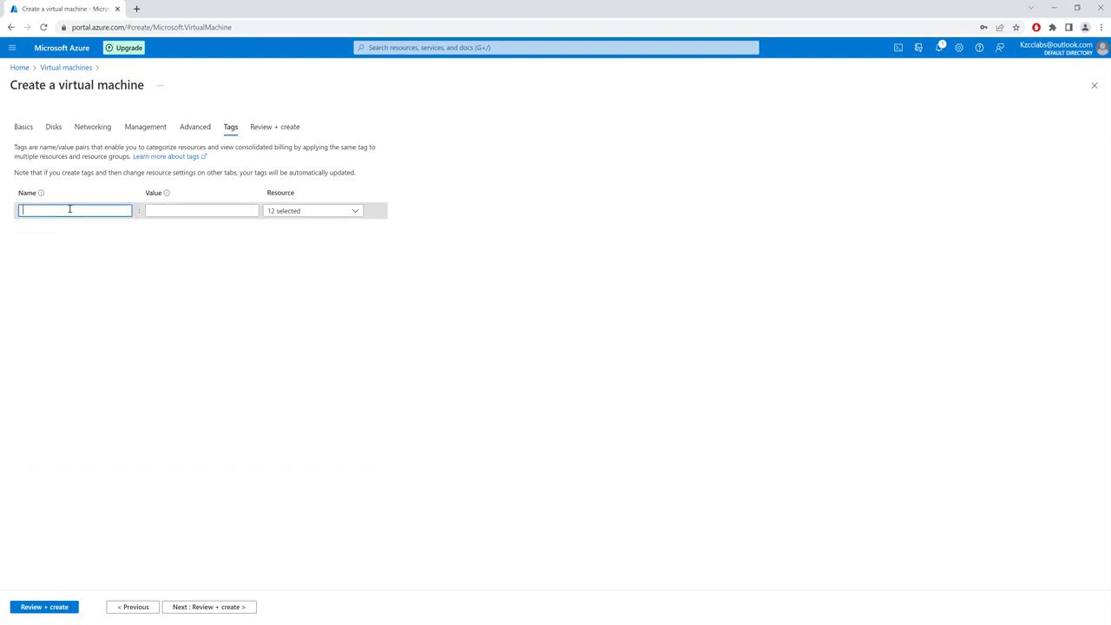
pyautogui.write('Depar')
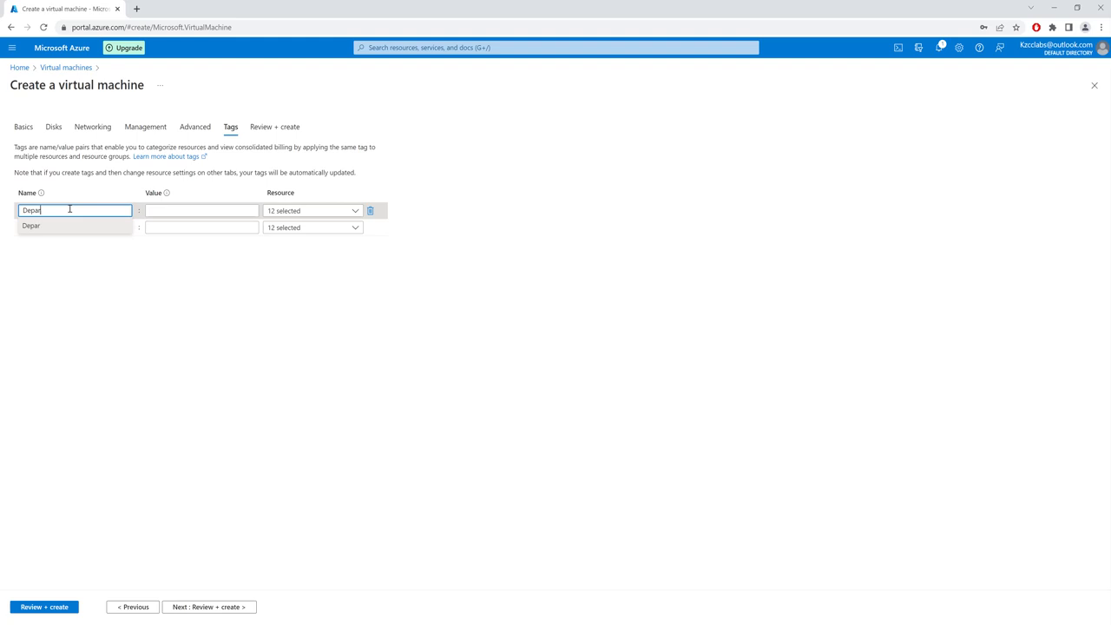
pyautogui.write('tment')
pyautogui.click(168, 209)
pyautogui.write('Fina')
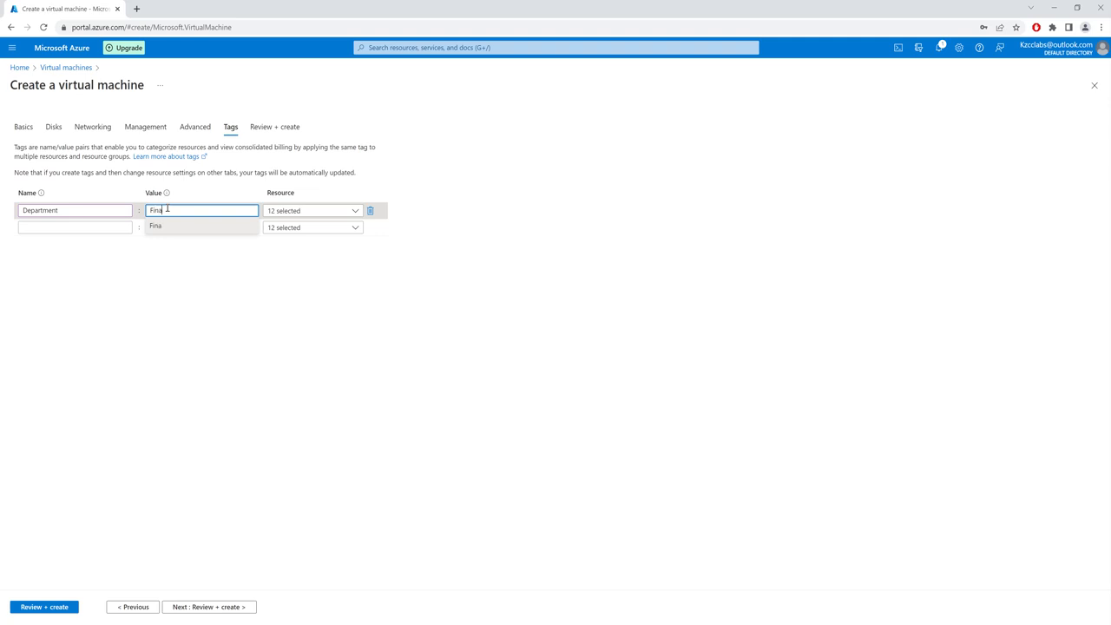
pyautogui.write('nce')
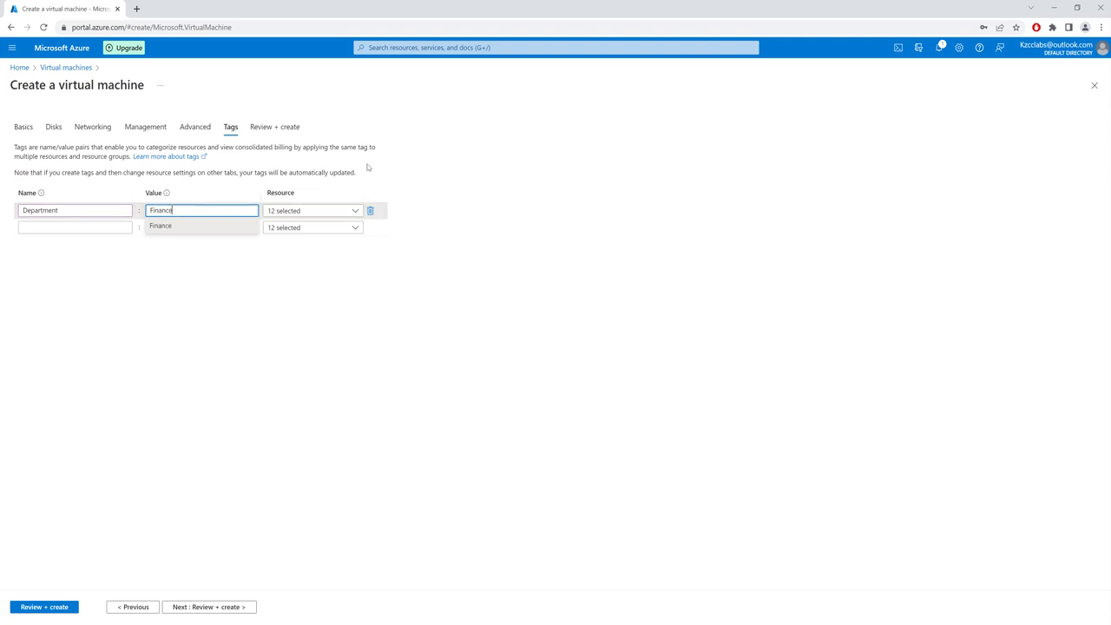
pyautogui.click(370, 267)
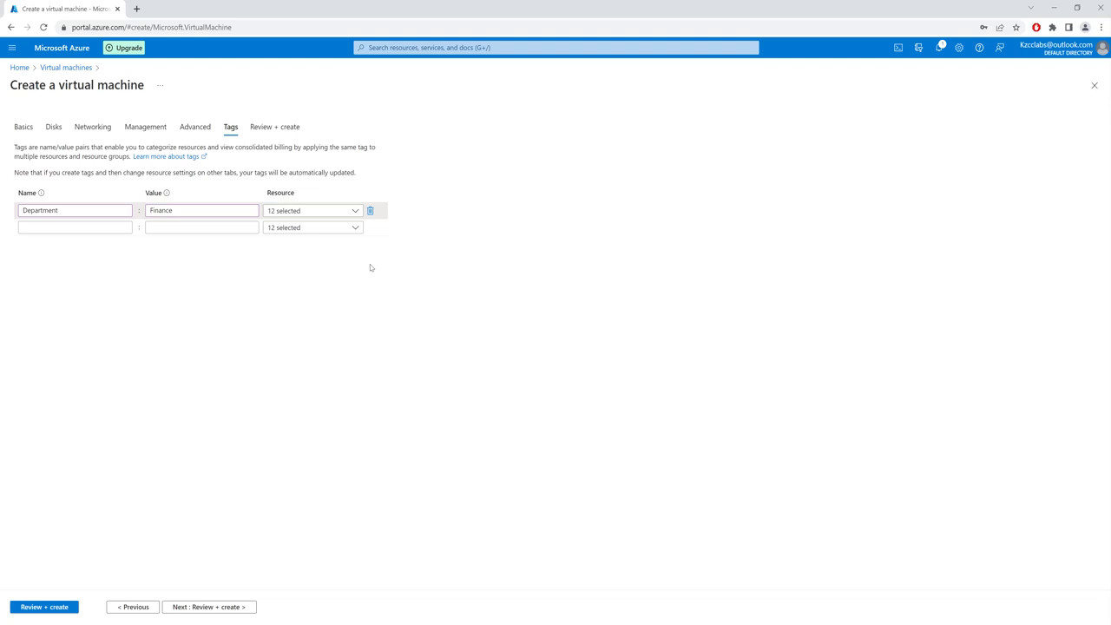
# - Try excluding the virtual network from the resources covered by the Department tag and include it again
pyautogui.click(312, 210)
pyautogui.click(426, 283)
pyautogui.click(333, 213)
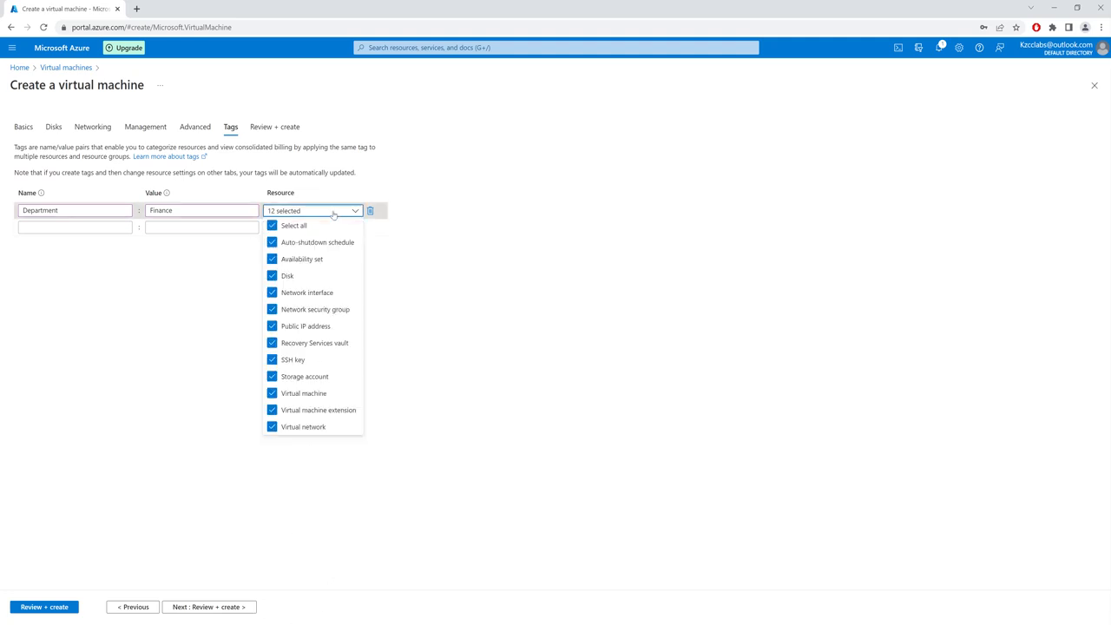
pyautogui.click(306, 428)
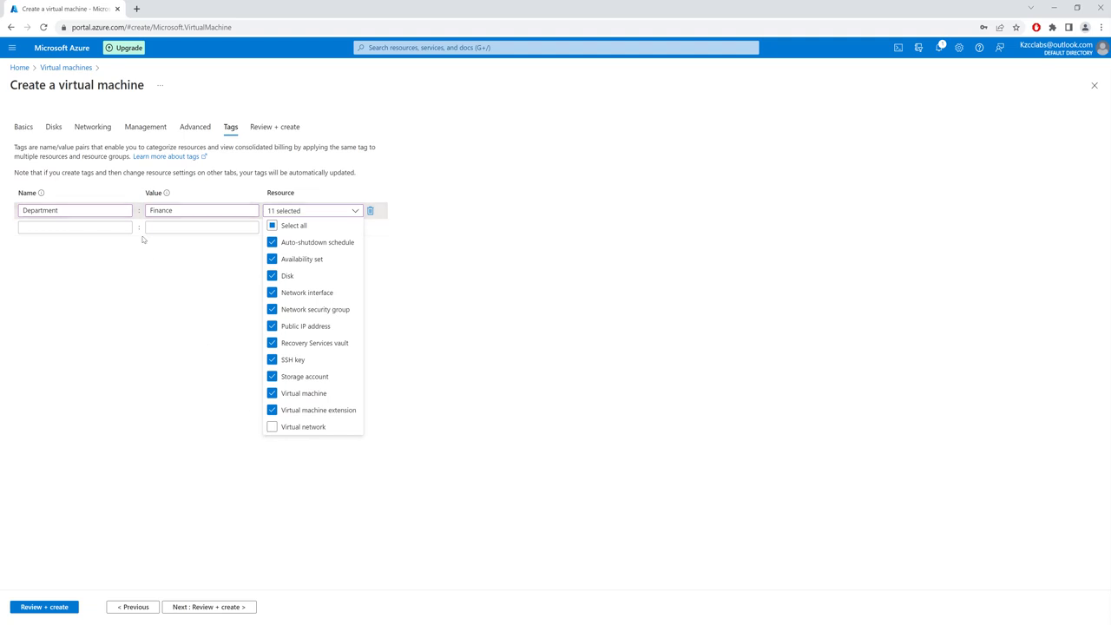
pyautogui.click(274, 428)
# - Proceed to the final review, check the validation result and create the virtual machine
pyautogui.click(222, 610)
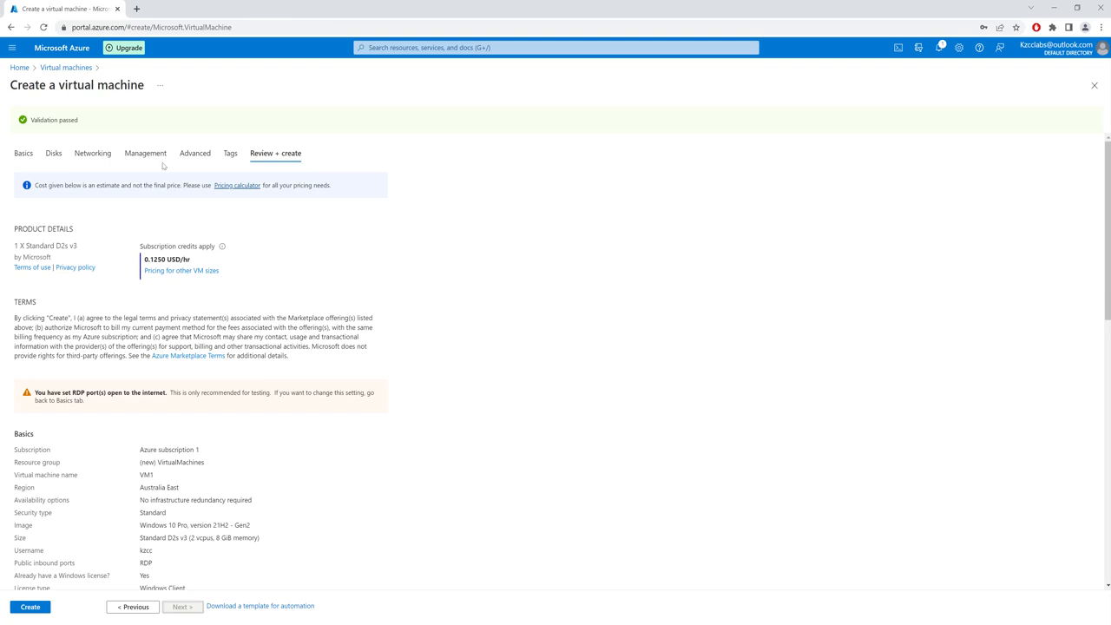
pyautogui.moveTo(32, 120); pyautogui.dragTo(82, 121)
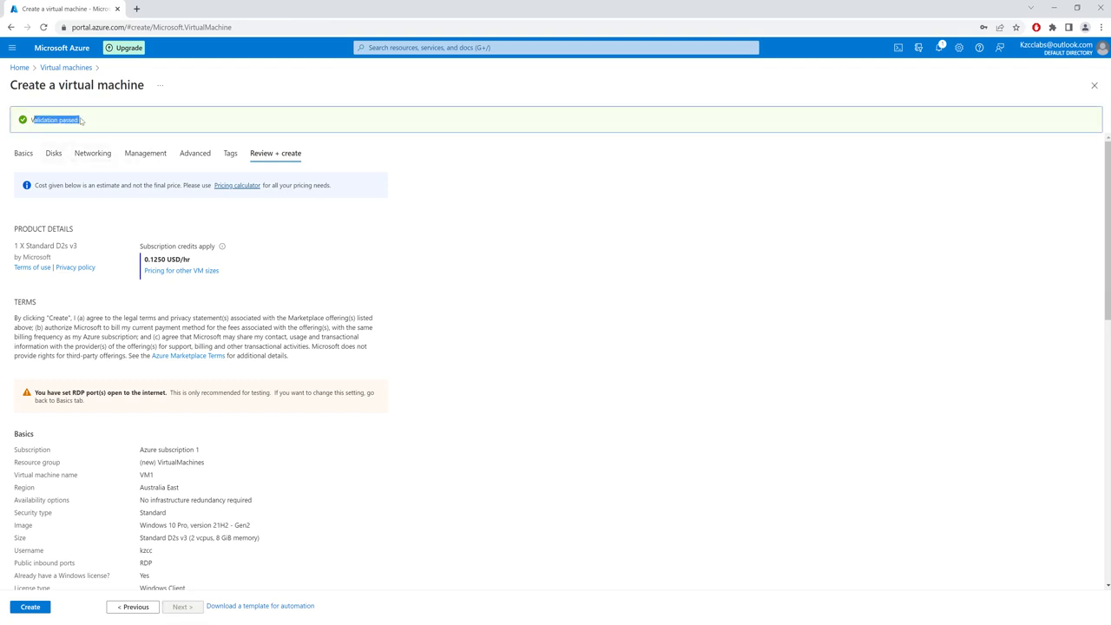
pyautogui.click(81, 121)
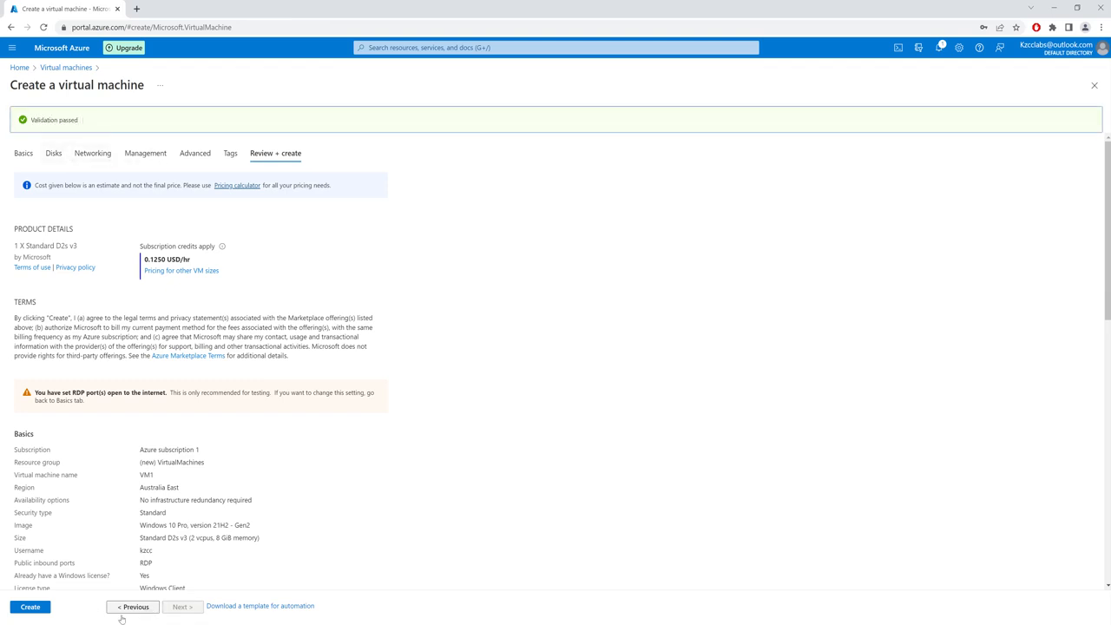
pyautogui.click(36, 612)
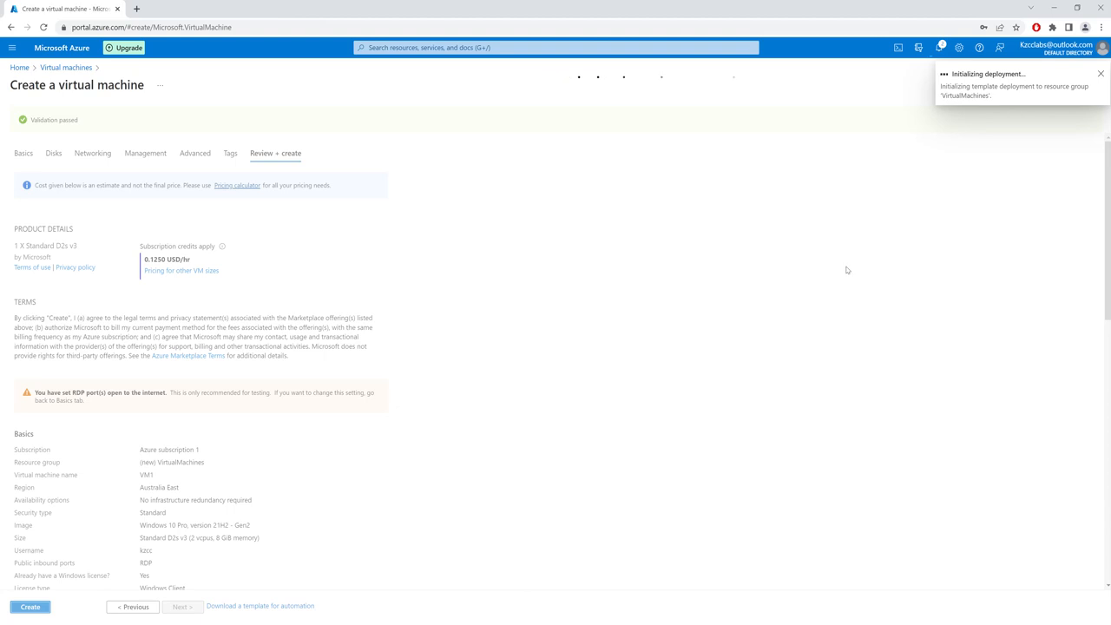
# - Open the submitted deployment's overview from its notification and refresh the deployment details
pyautogui.click(998, 74)
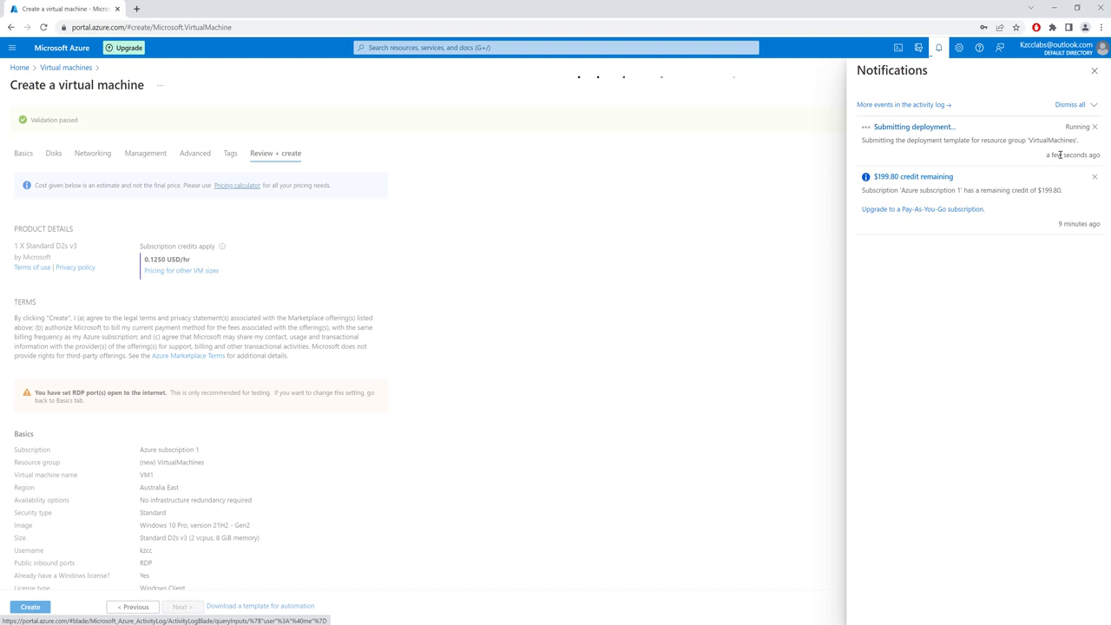
pyautogui.click(899, 135)
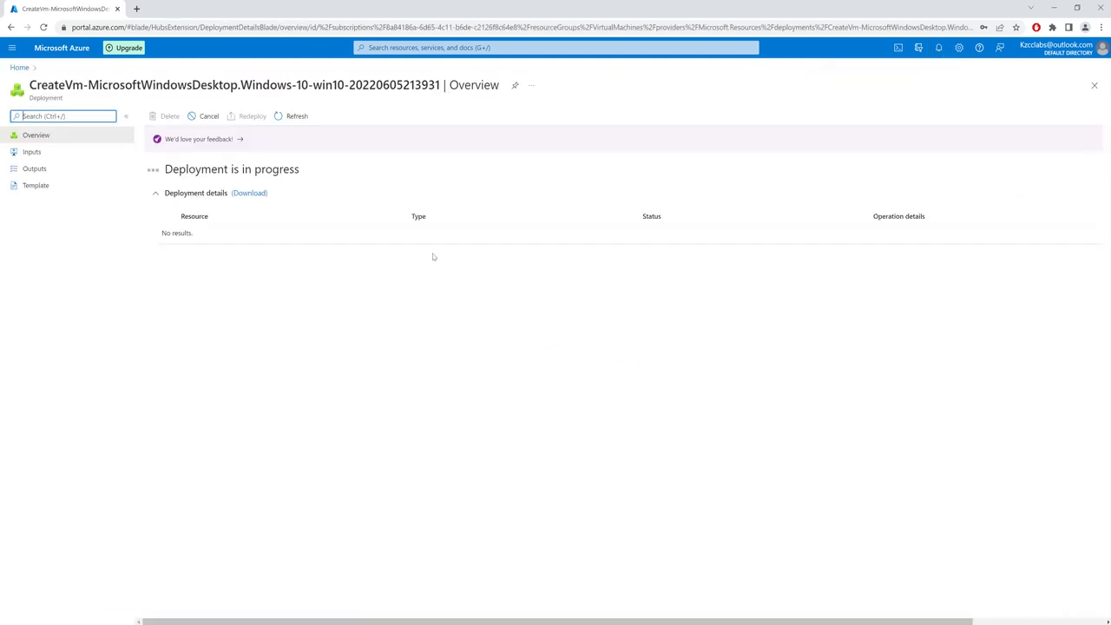
pyautogui.moveTo(165, 169); pyautogui.dragTo(301, 169)
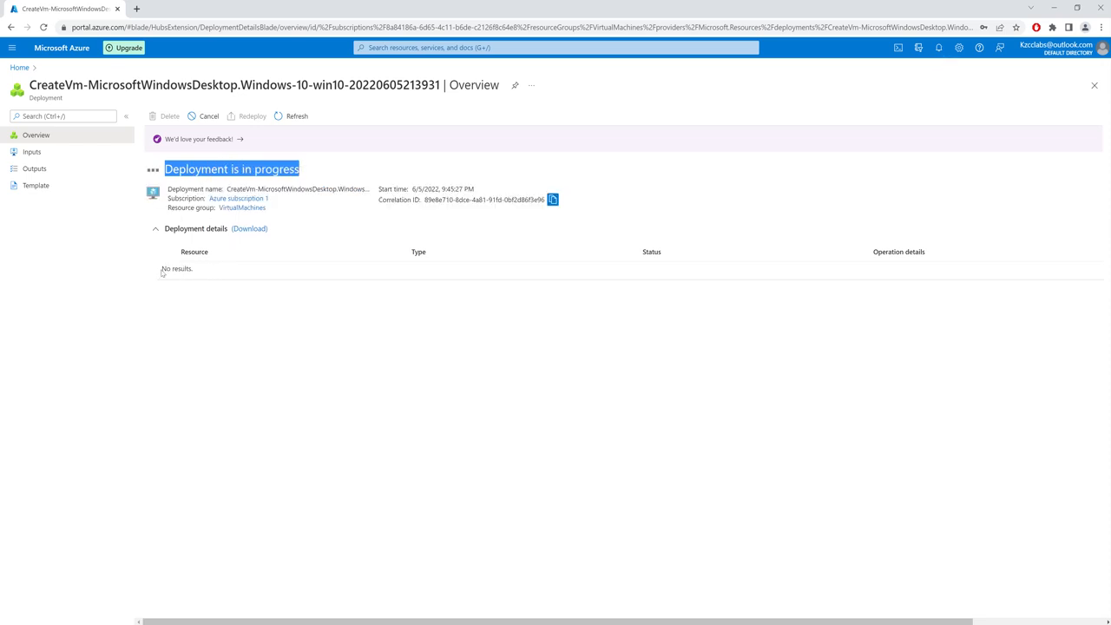
pyautogui.moveTo(165, 269); pyautogui.dragTo(203, 272)
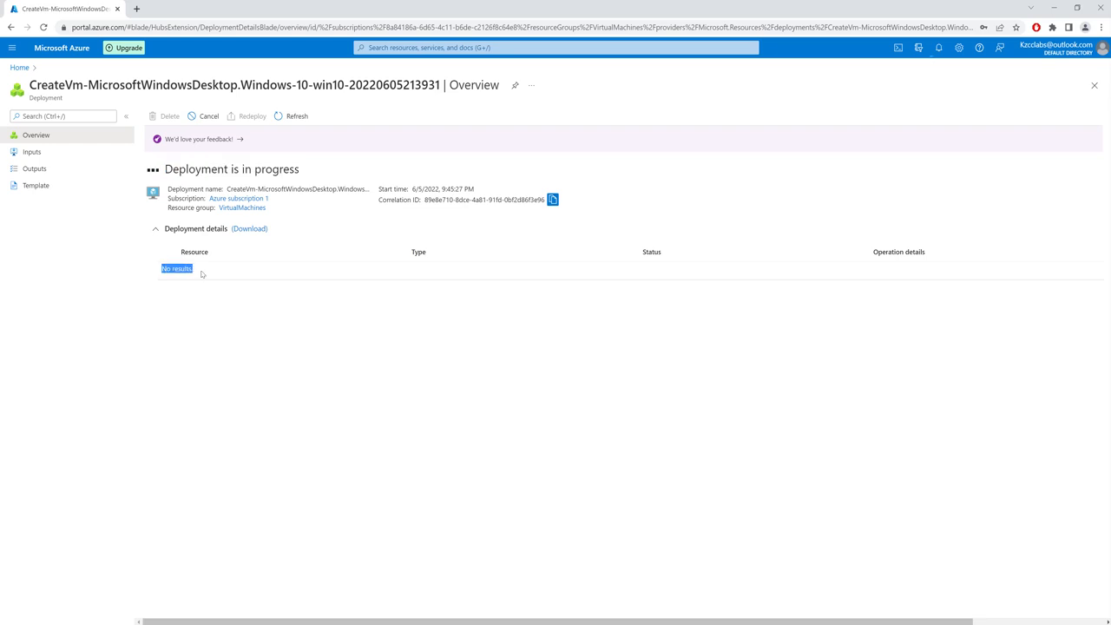
pyautogui.click(293, 119)
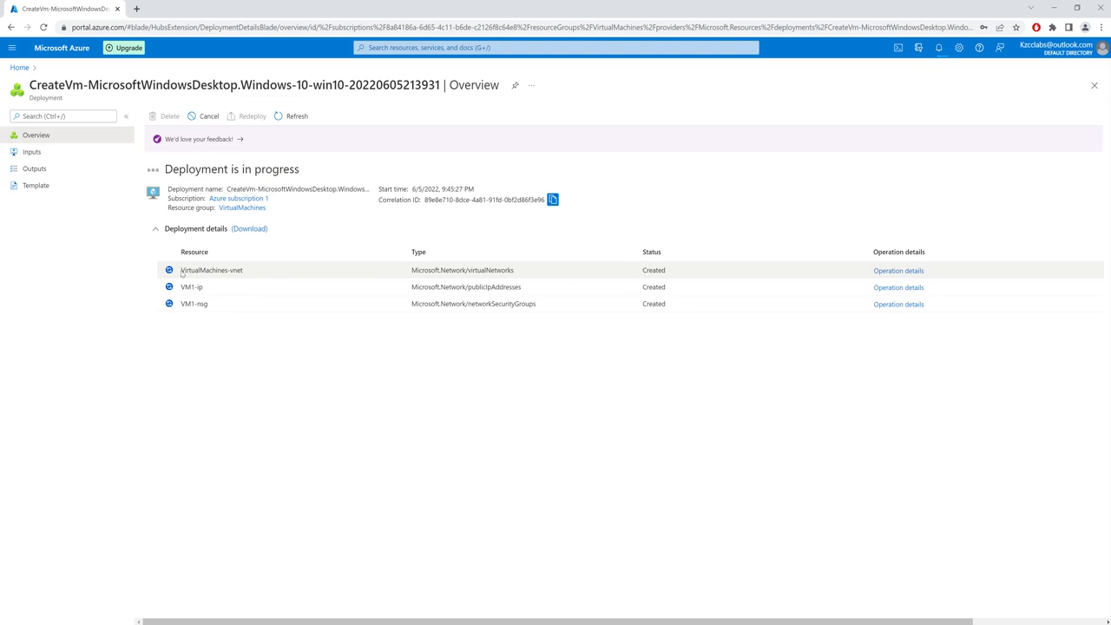
# - Examine the names and statuses of the deployed resources and the overall status of the deployment
pyautogui.moveTo(181, 272); pyautogui.dragTo(245, 272)
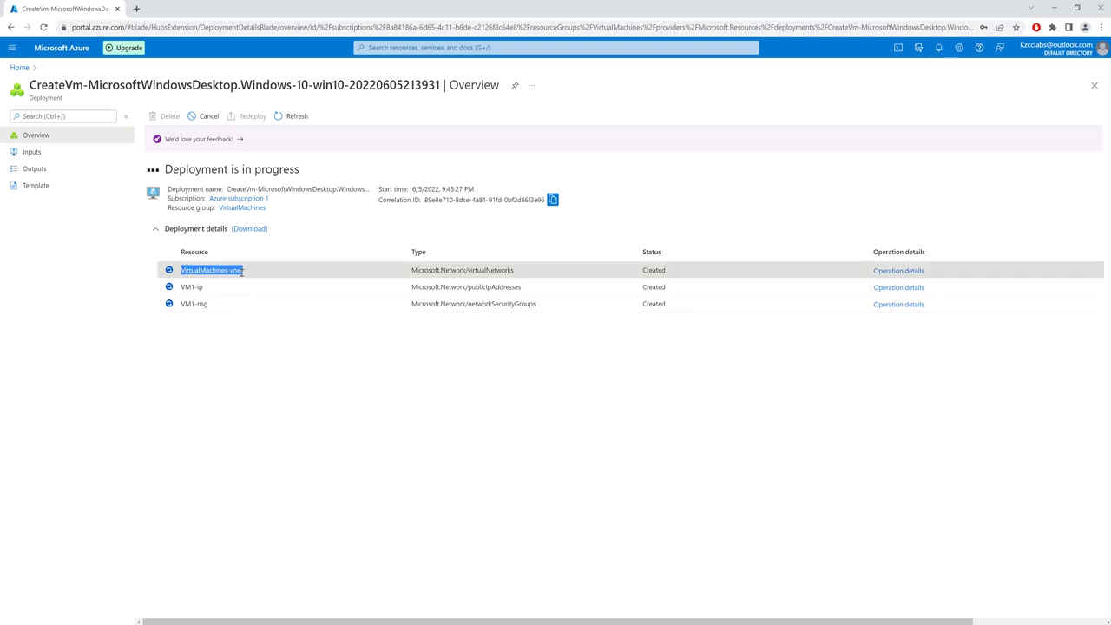
pyautogui.moveTo(186, 289)
pyautogui.mouseDown()
pyautogui.moveTo(209, 290)
pyautogui.moveTo(210, 307)
pyautogui.mouseUp()
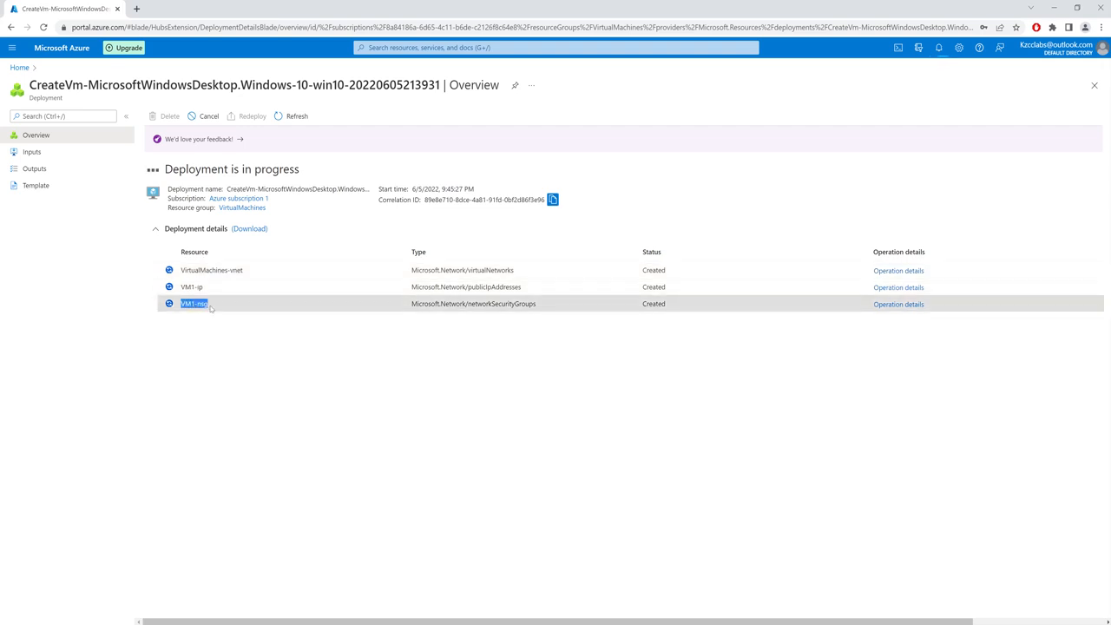
pyautogui.moveTo(639, 305); pyautogui.dragTo(667, 274)
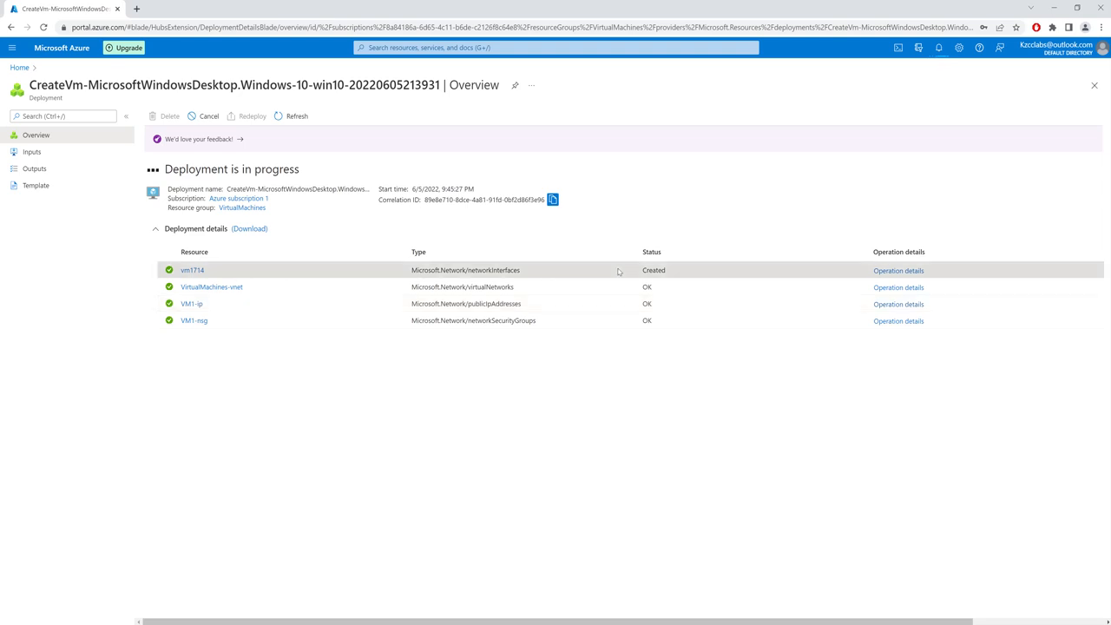
pyautogui.moveTo(640, 271); pyautogui.dragTo(674, 271)
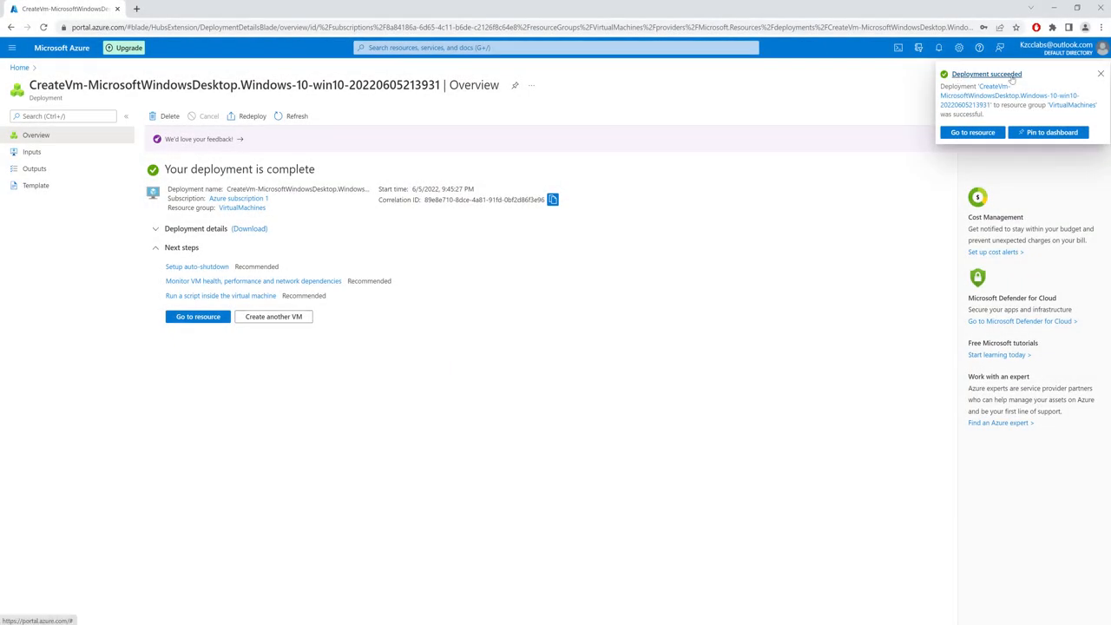
pyautogui.moveTo(173, 170); pyautogui.dragTo(350, 171)
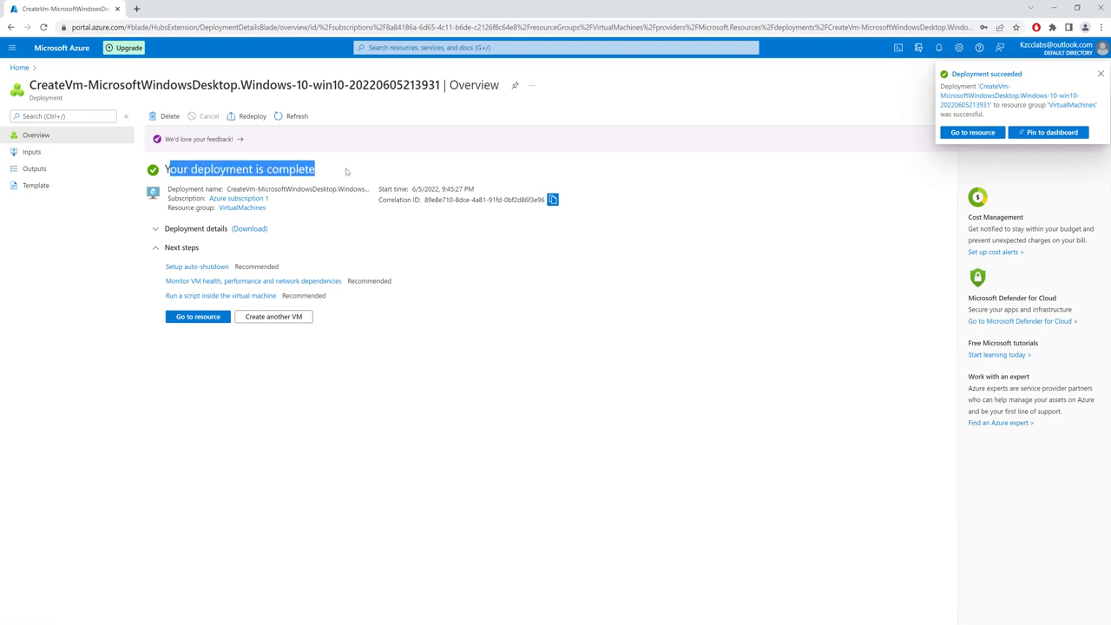
# - Go from the completed deployment to the new virtual machine's resource overview
pyautogui.click(349, 169)
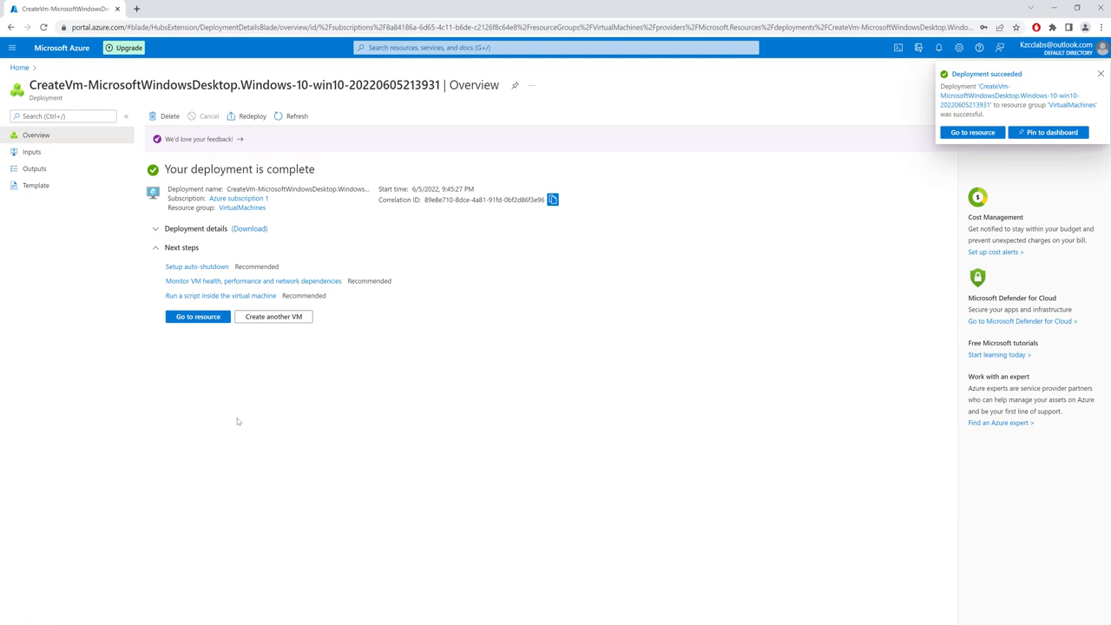
pyautogui.click(198, 316)
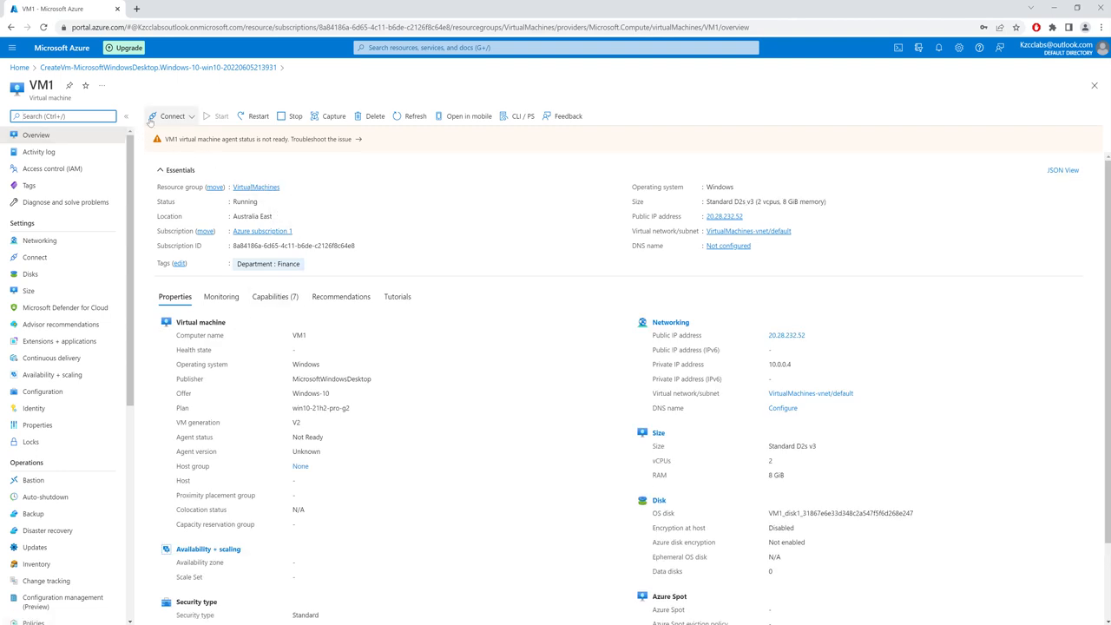
pyautogui.moveTo(29, 85); pyautogui.dragTo(49, 86)
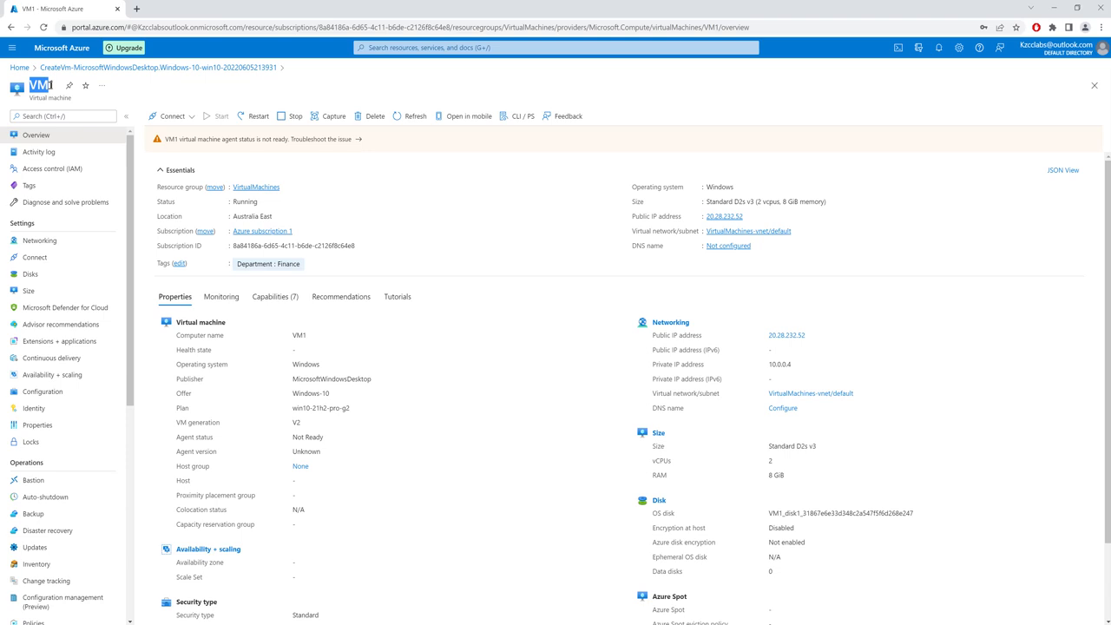
pyautogui.click(48, 86)
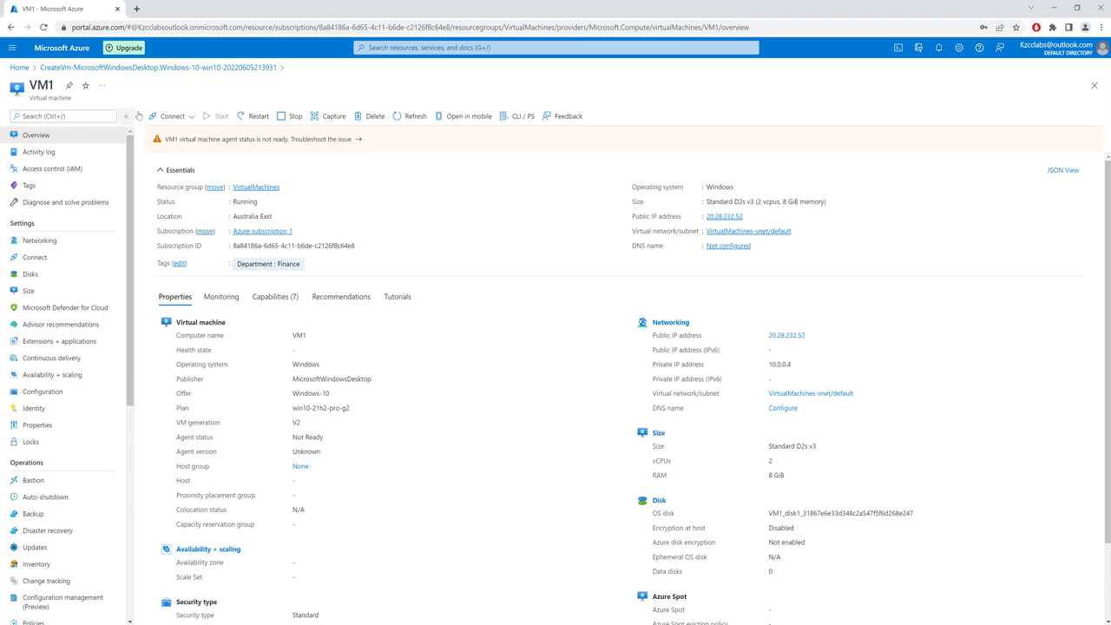
# - Choose RDP as VM1's connection method, download the RDP file, open it and start the remote connection
pyautogui.click(183, 118)
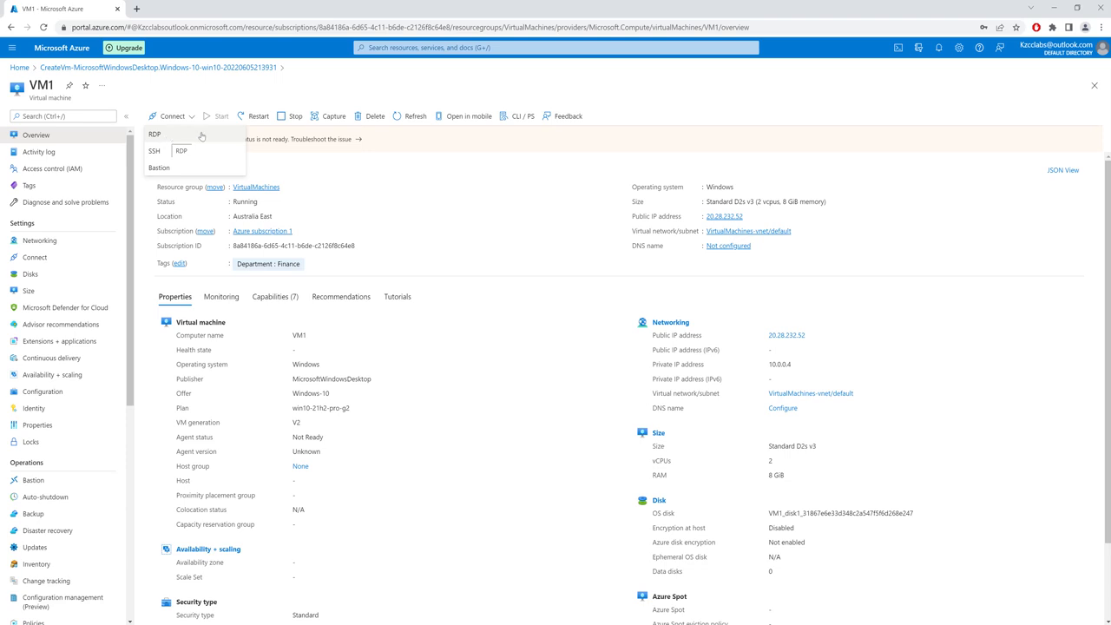
pyautogui.click(201, 136)
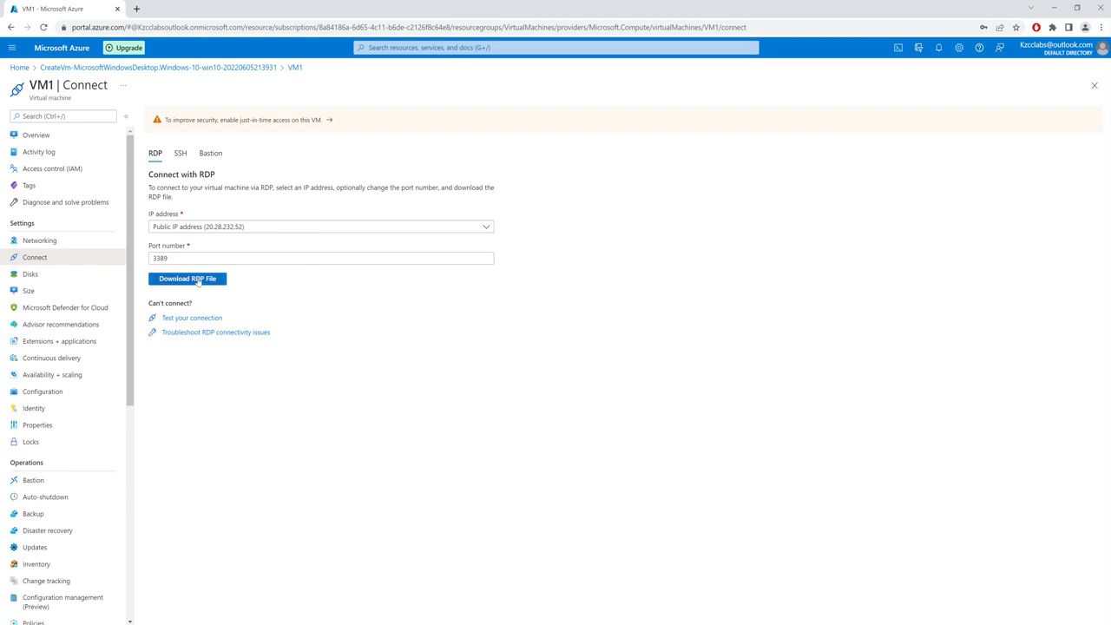
pyautogui.click(198, 280)
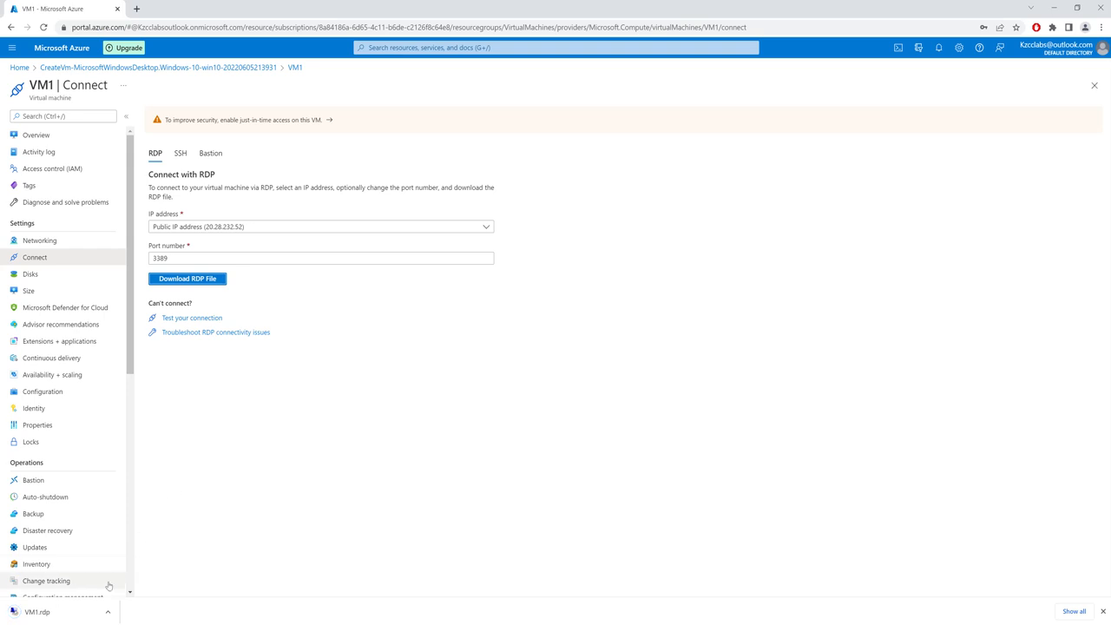
pyautogui.click(52, 612)
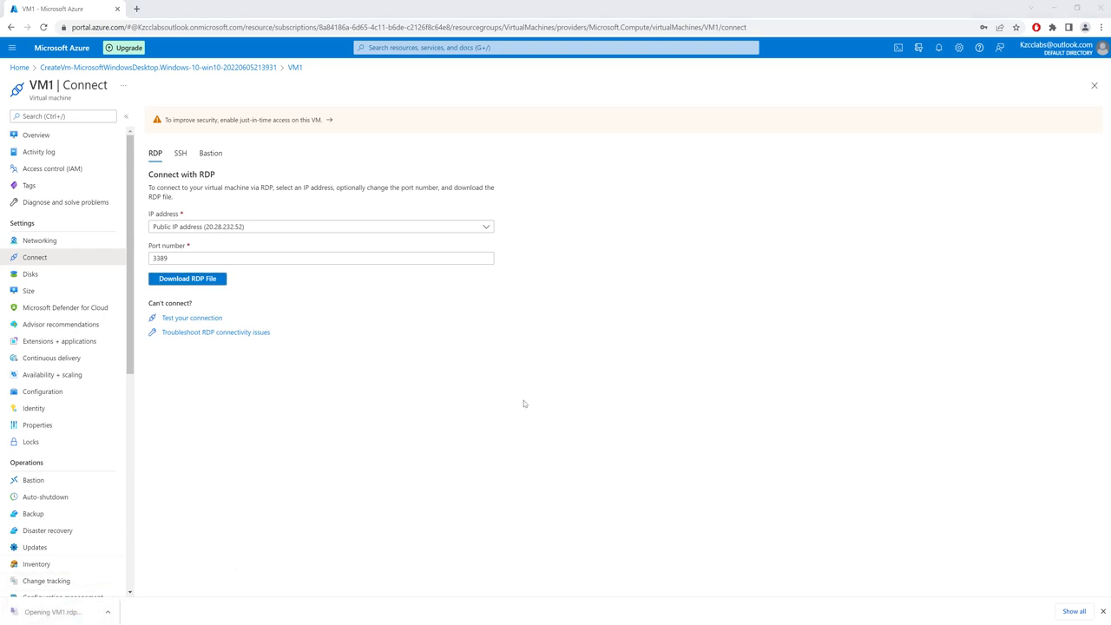
pyautogui.click(630, 377)
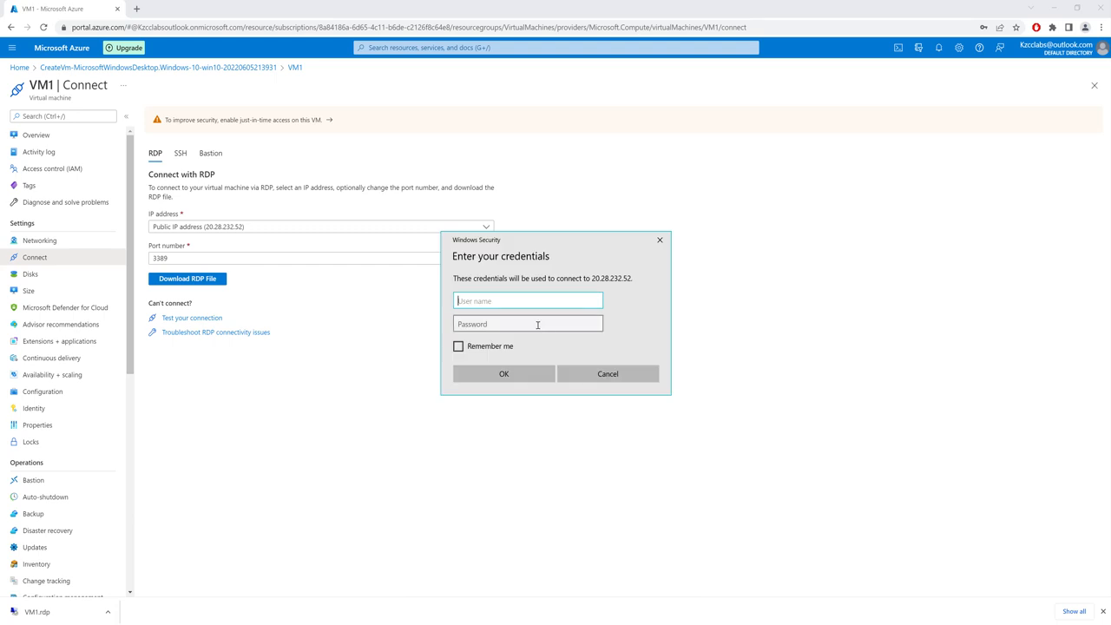
# - Sign in to VM1 with the administrator user name and password, and accept connecting despite the untrusted certificate
pyautogui.write('kzc')
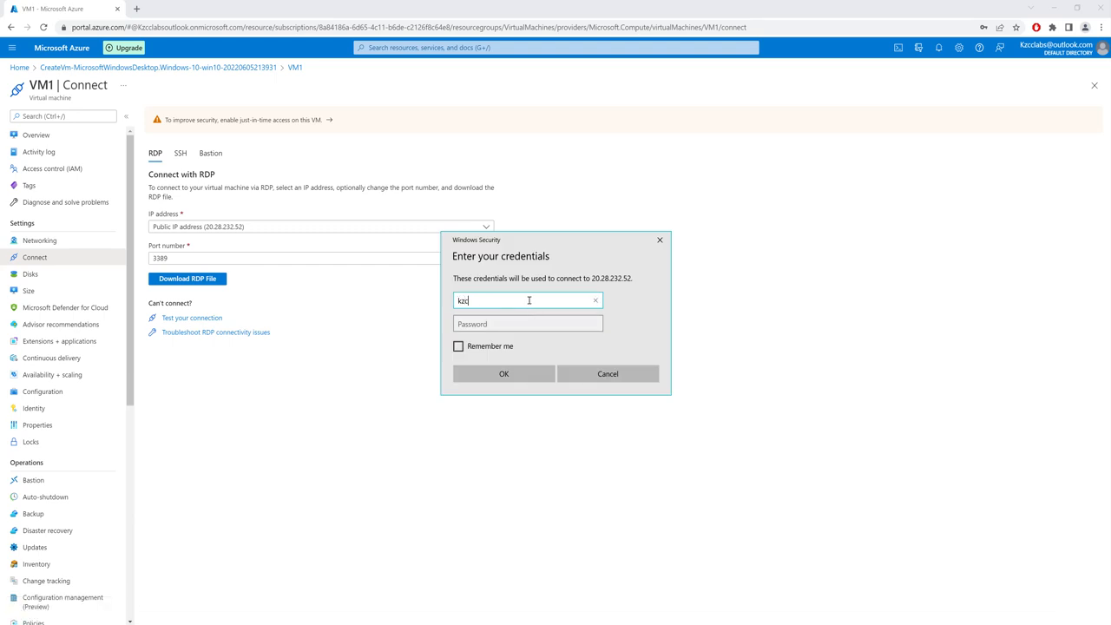
pyautogui.write('c')
pyautogui.press('Tab')
pyautogui.write('••••')
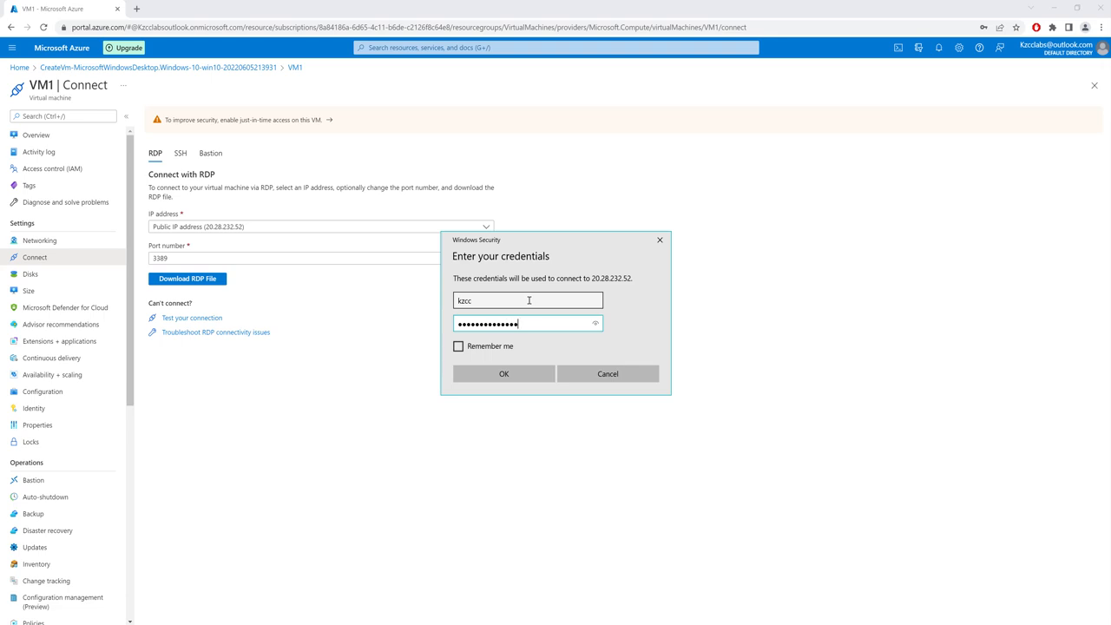
pyautogui.click(539, 374)
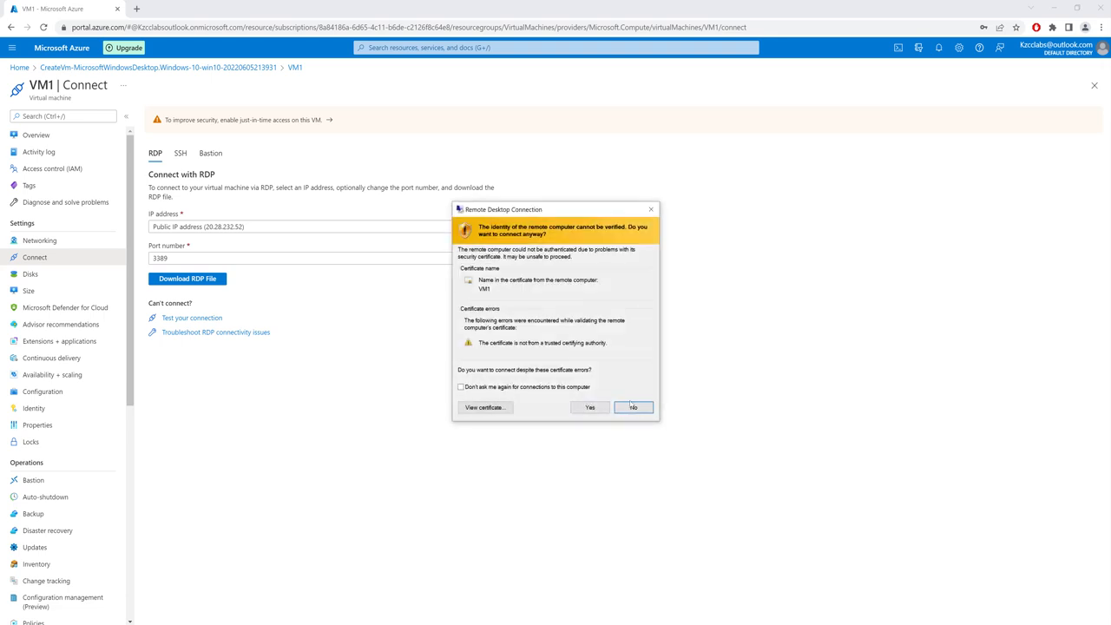
pyautogui.click(597, 408)
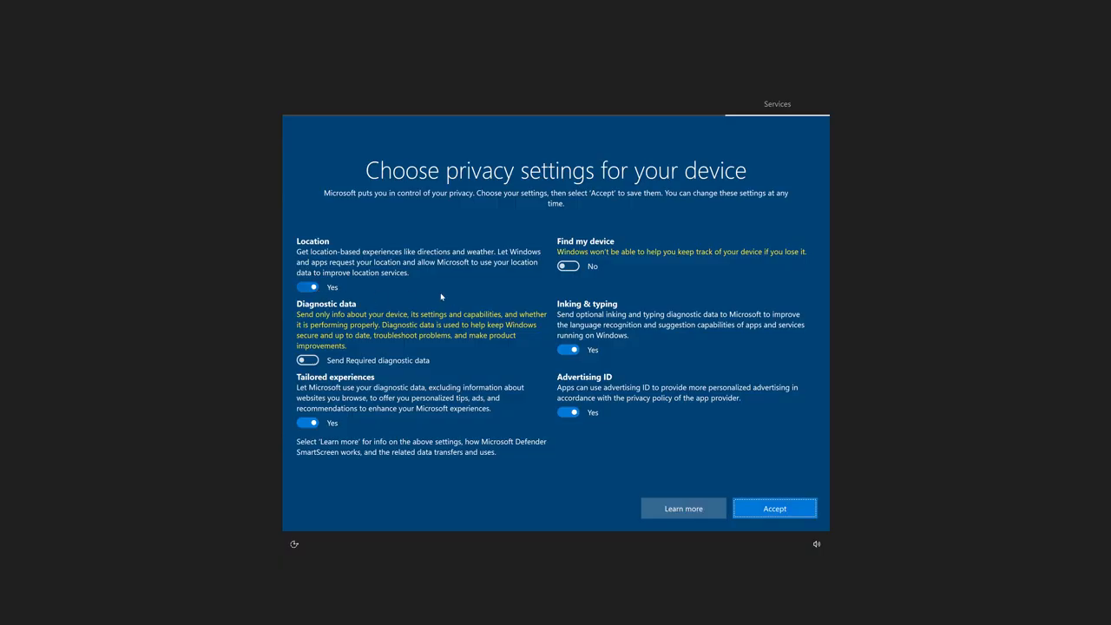
# - Turn off Location, Inking & typing, Advertising ID and Tailored experiences in the device privacy settings and accept them
pyautogui.click(314, 288)
pyautogui.click(571, 339)
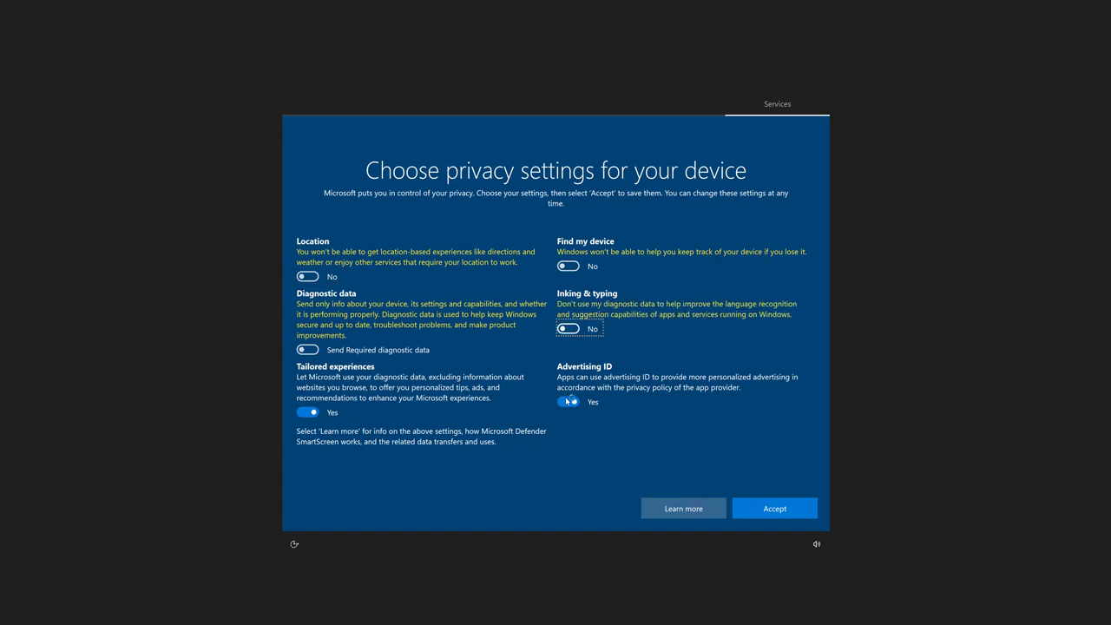
pyautogui.click(570, 402)
pyautogui.click(314, 414)
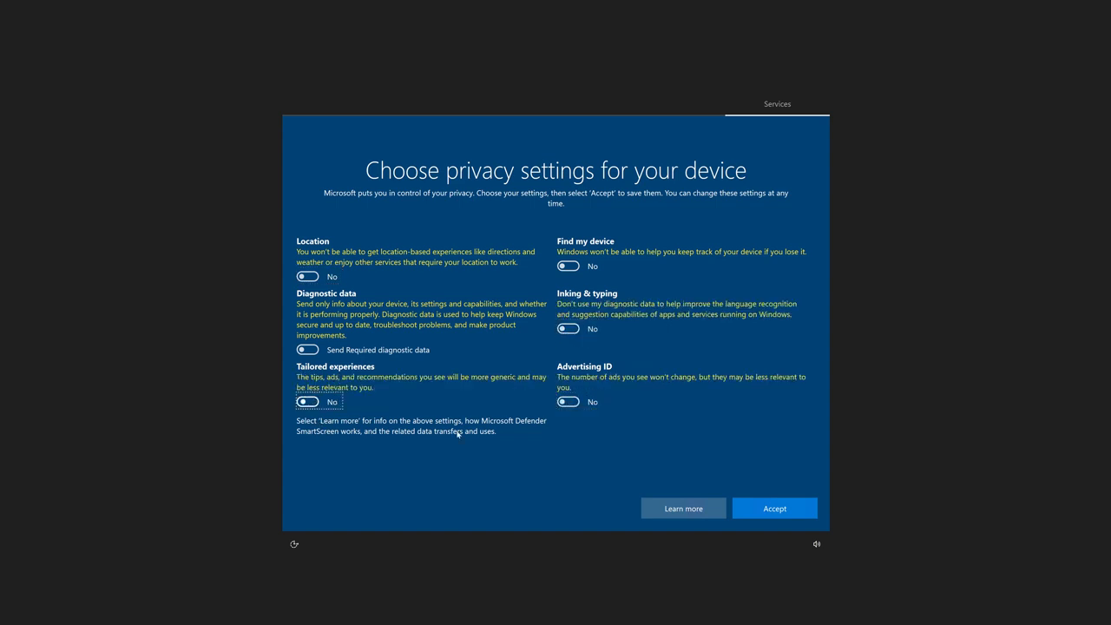
pyautogui.click(786, 508)
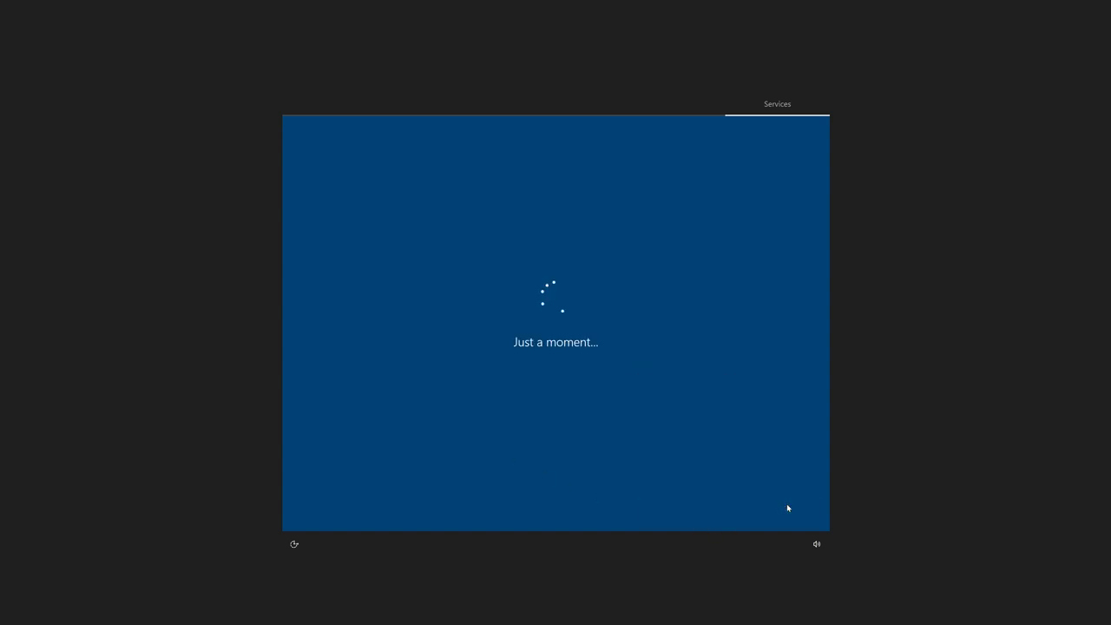